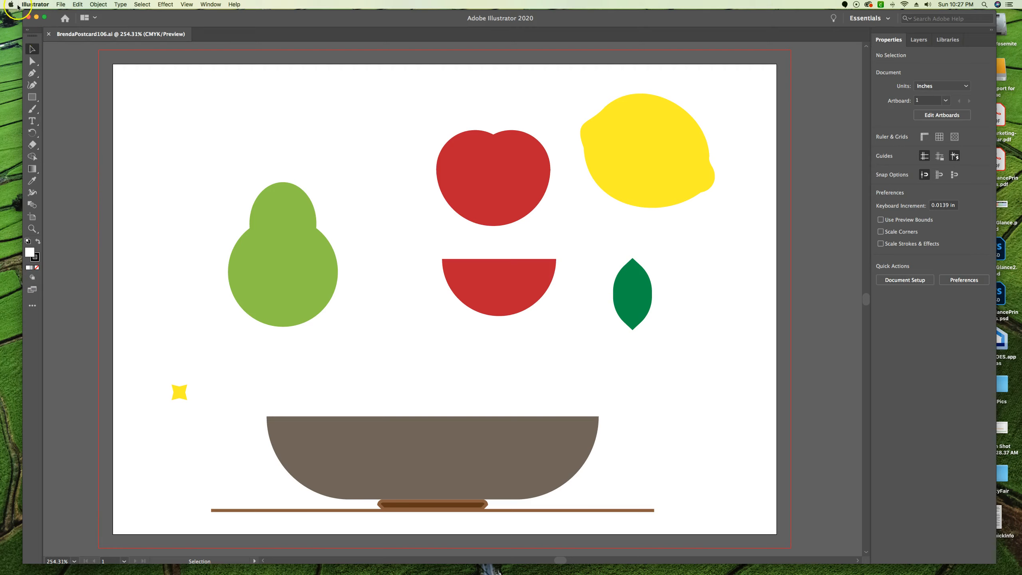
Expand the toolbox to two columns and locate the Draw Normal, Draw Behind and Draw Inside modes
click(27, 31)
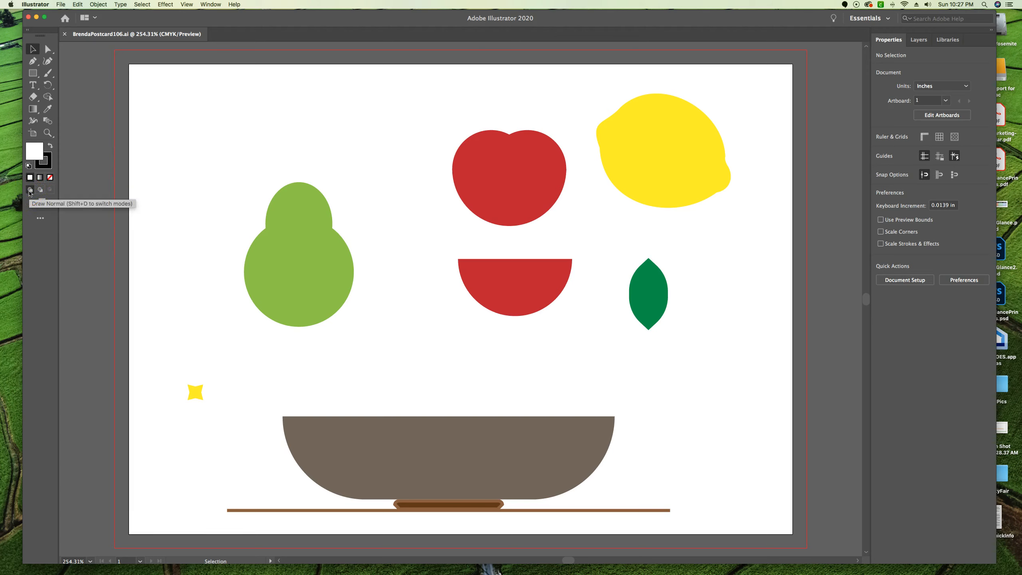
click(41, 191)
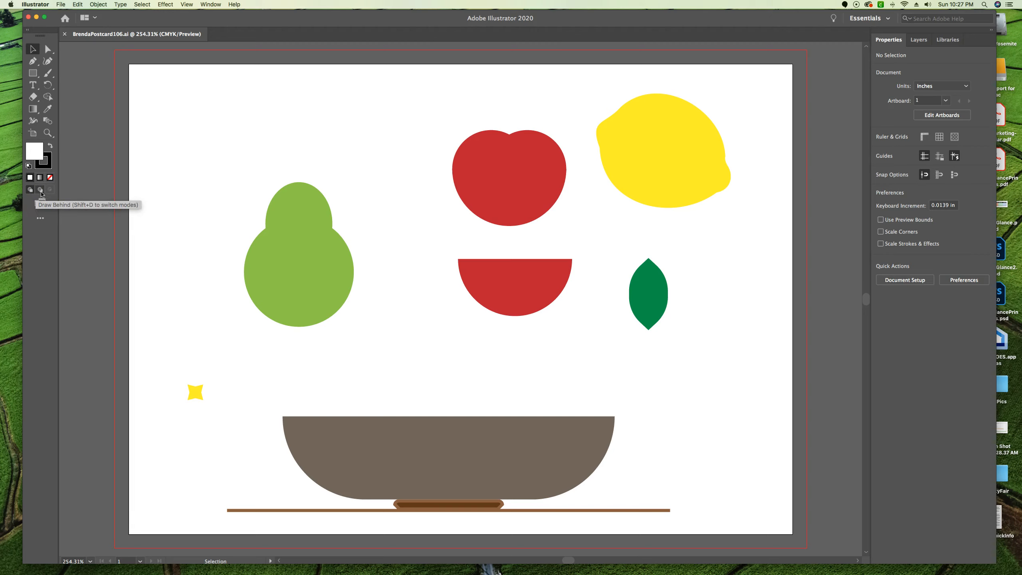
click(51, 191)
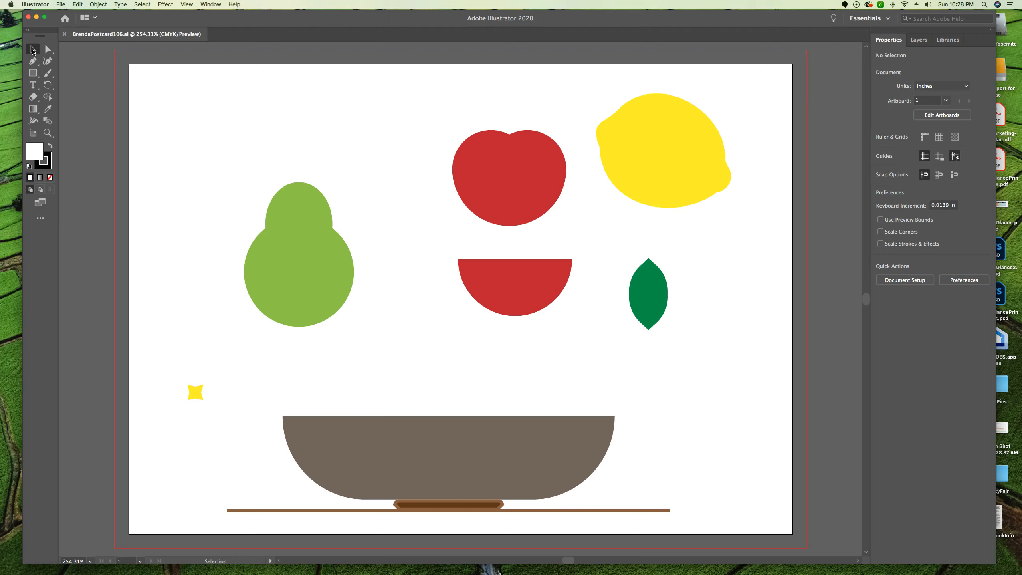
Open artwork.ai from the Lesson03 folder and check its artwork in outline view before returning to preview
click(61, 4)
click(64, 29)
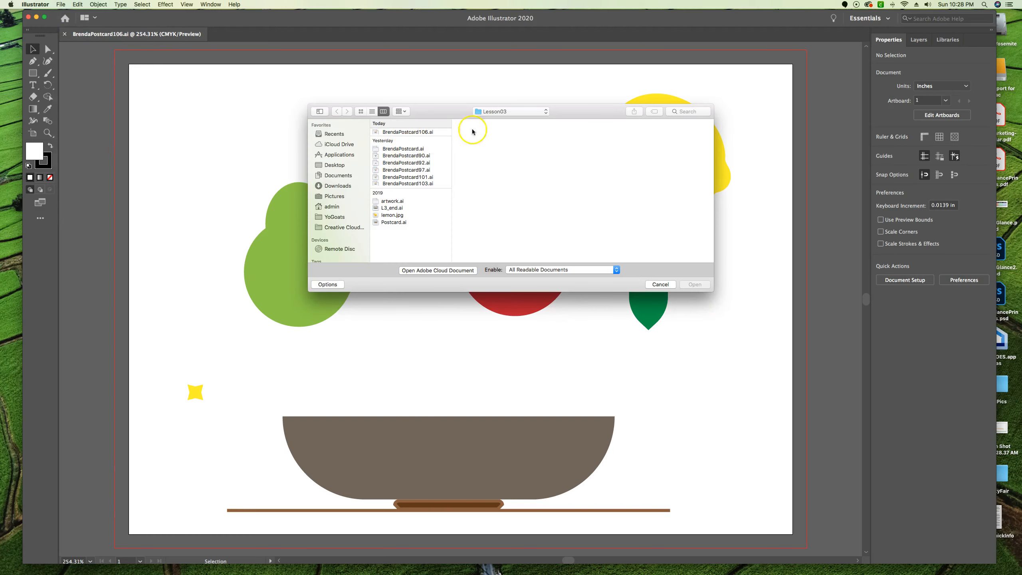
click(417, 202)
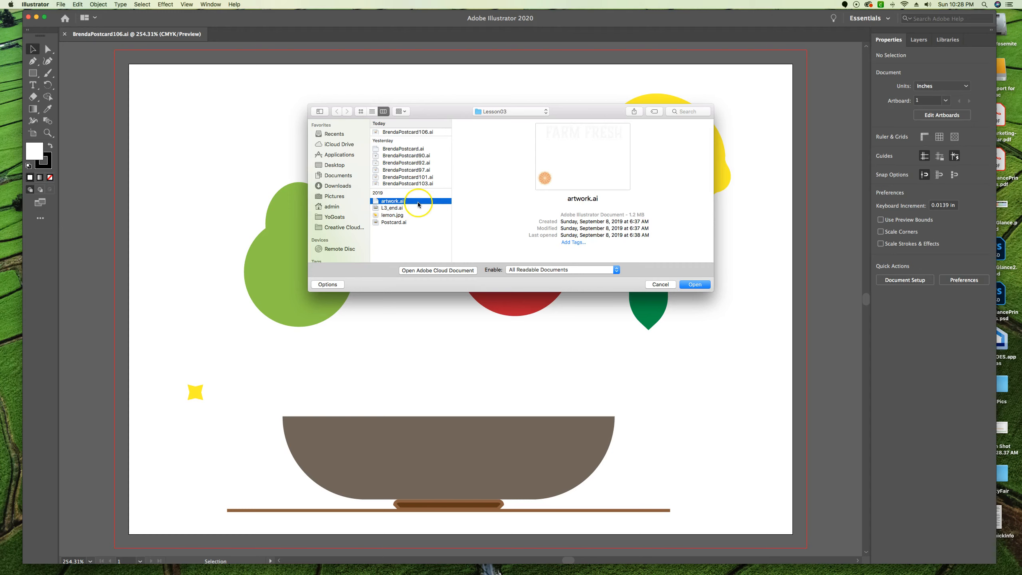
click(701, 284)
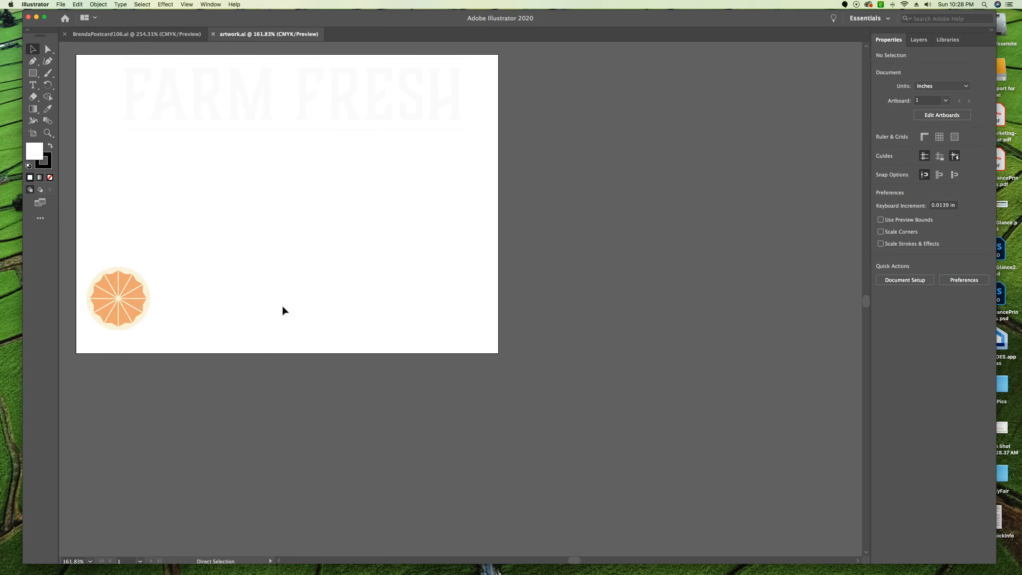
key(super+y)
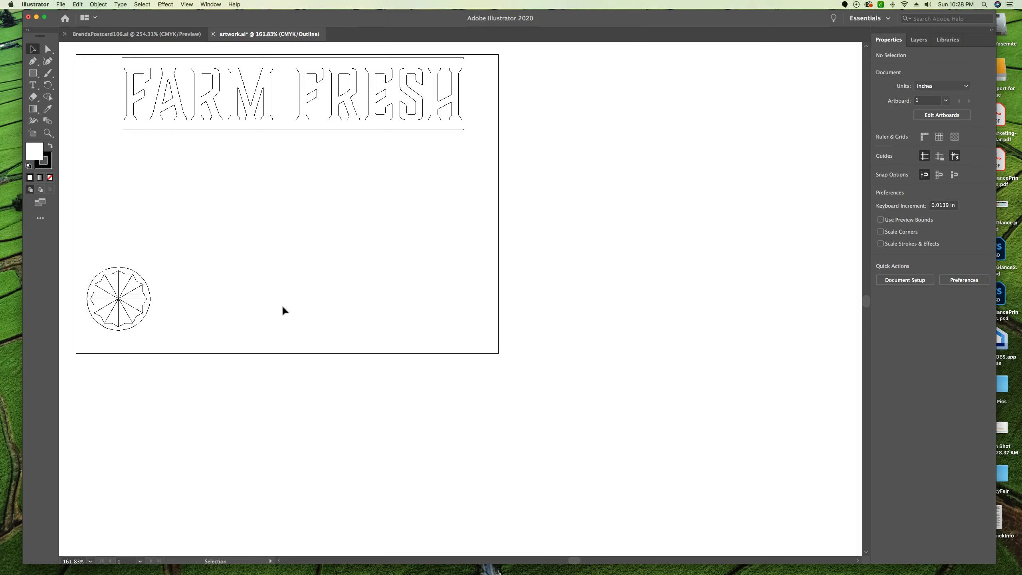
key(super+y)
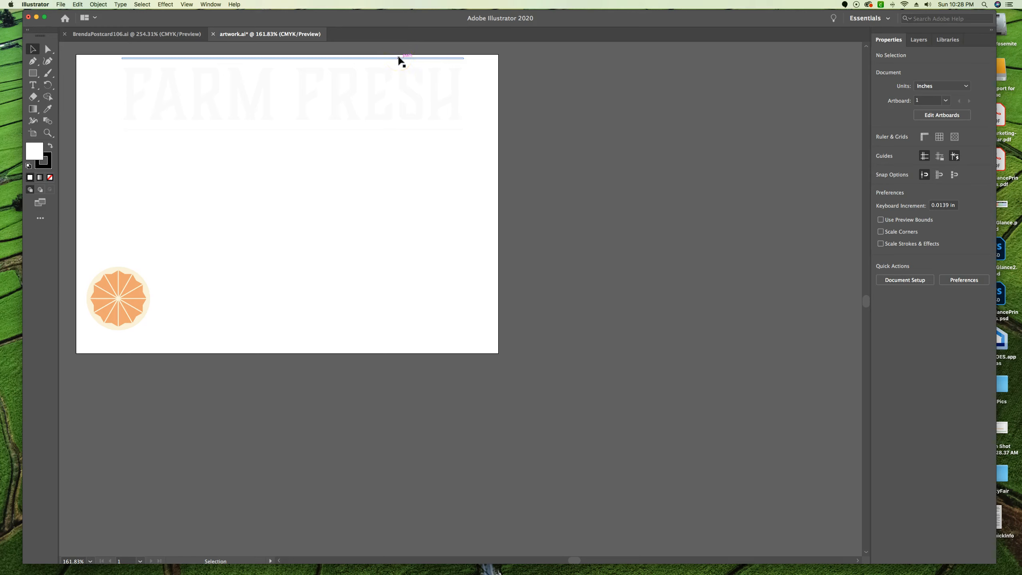
Select all of the artwork in artwork.ai and copy it
click(143, 5)
click(148, 22)
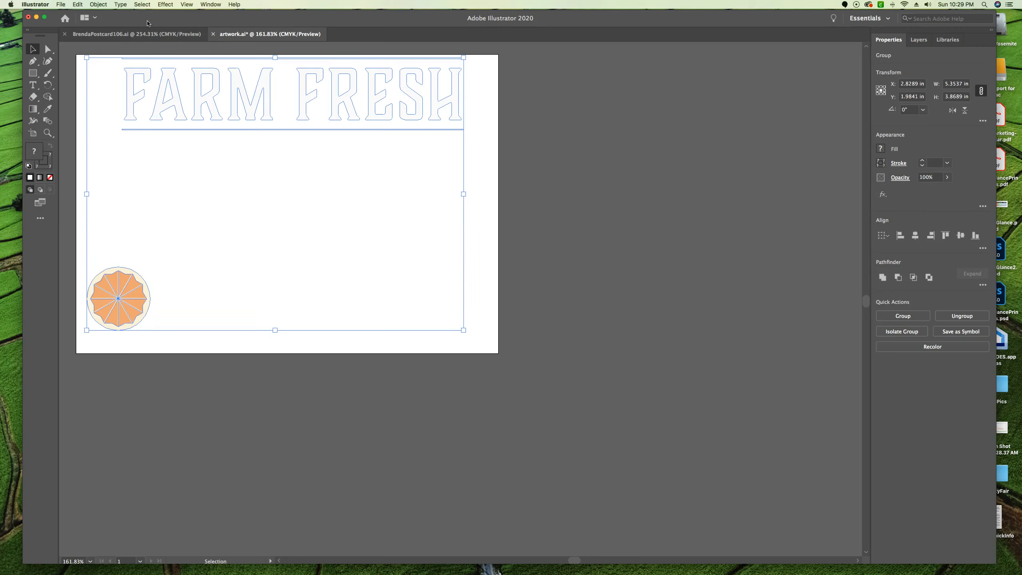
click(78, 5)
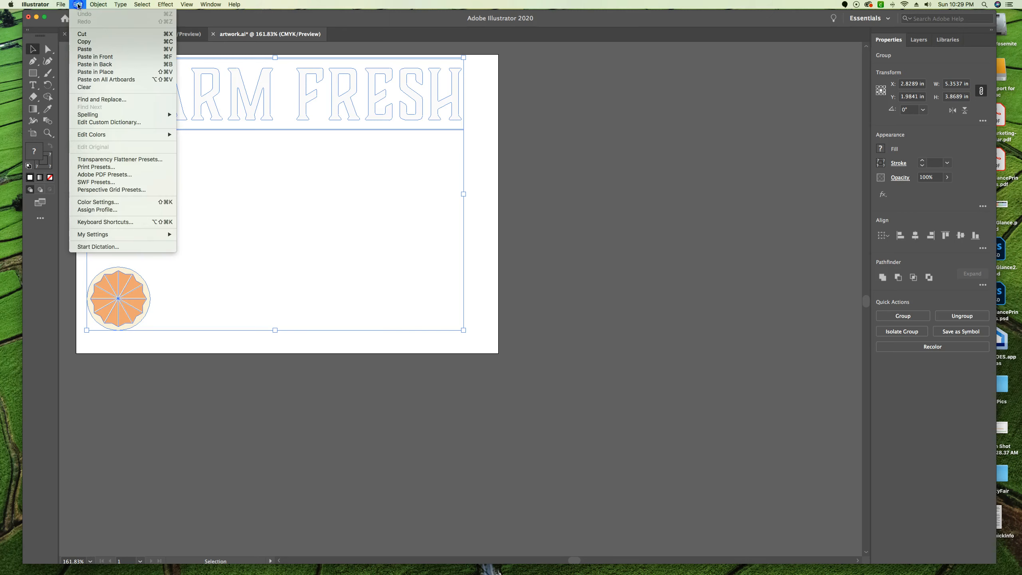
click(84, 42)
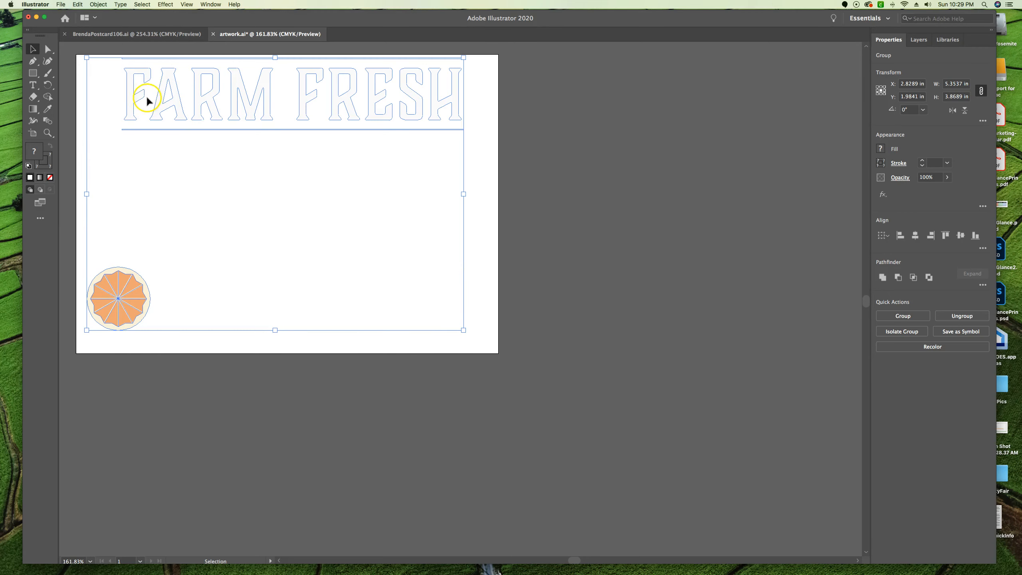
Paste the copied lettering and orange slice into the BrendaPostcard106.ai document and deselect them
click(85, 35)
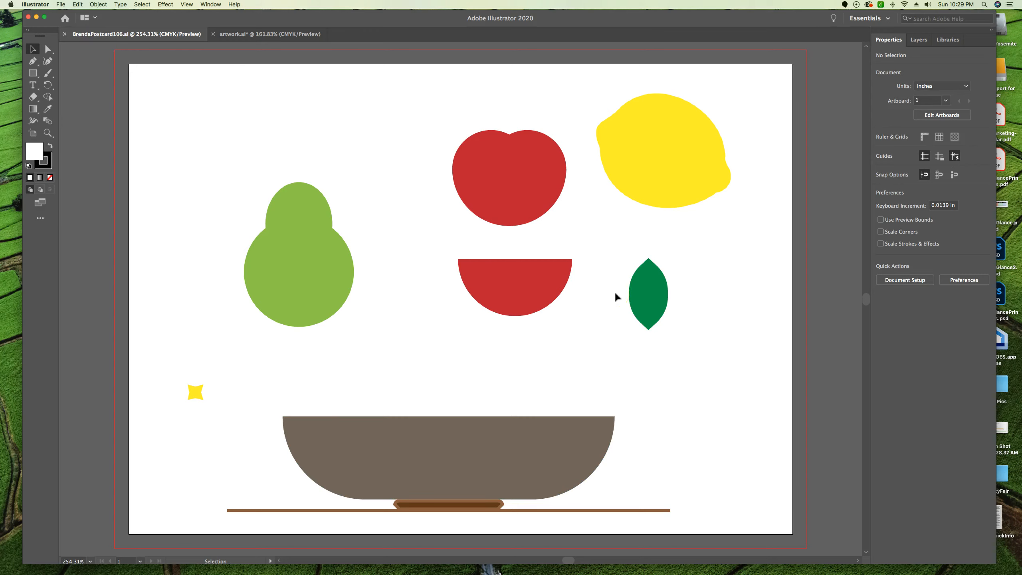
click(78, 4)
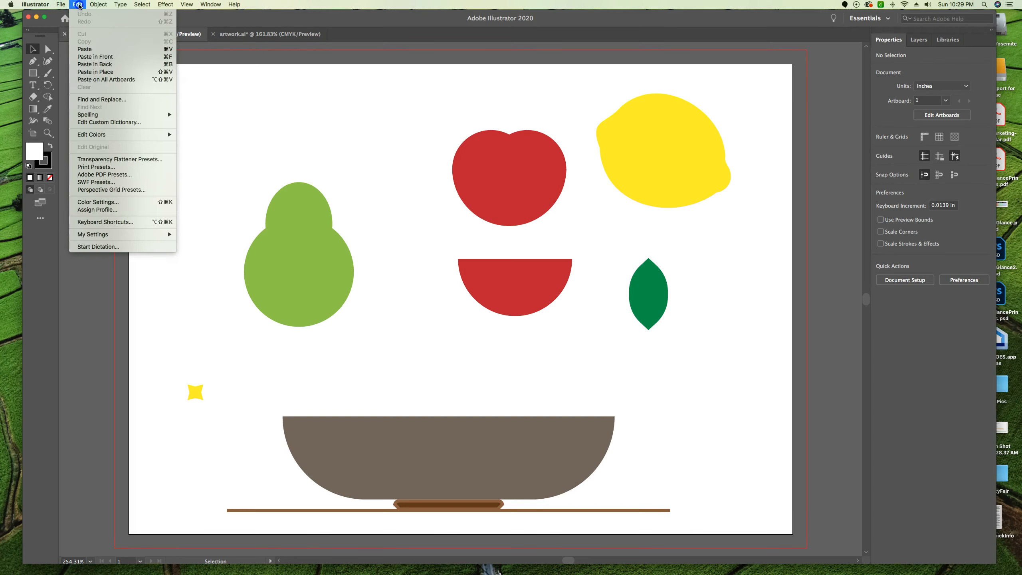
click(87, 50)
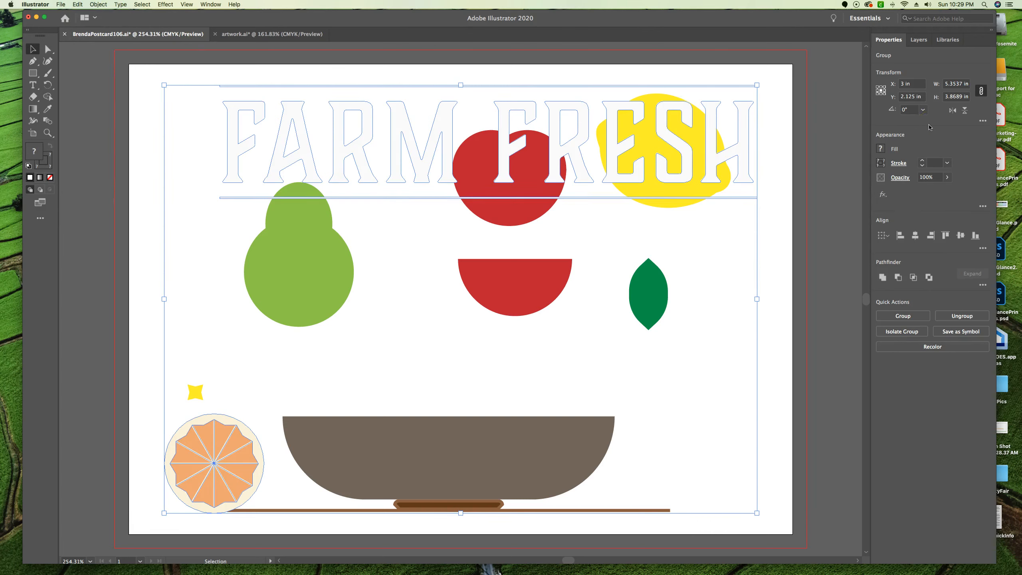
click(825, 90)
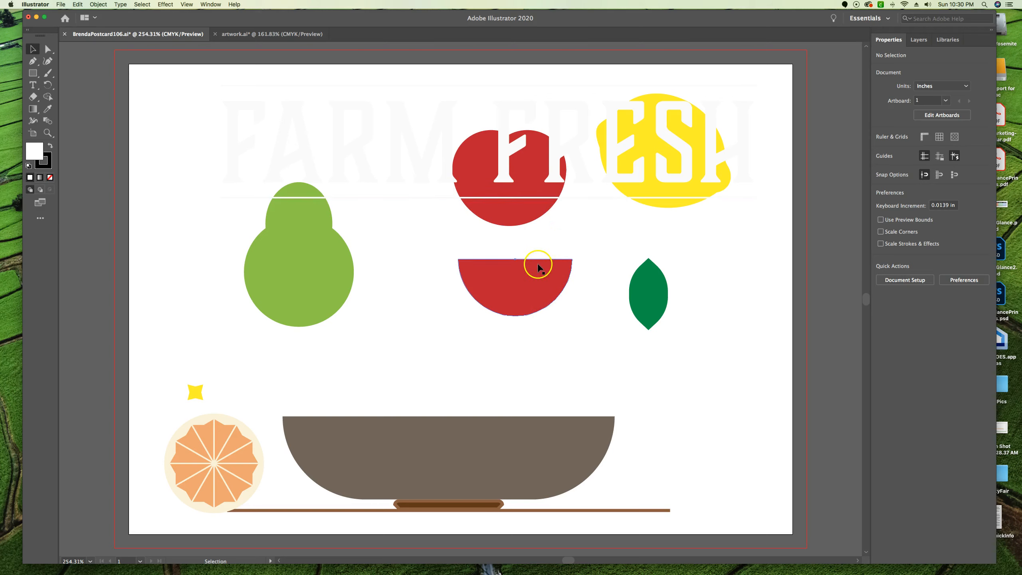
Fill the red half circle below the apple with the orange swatch C=0 M=50 Y=100 K=0
click(517, 288)
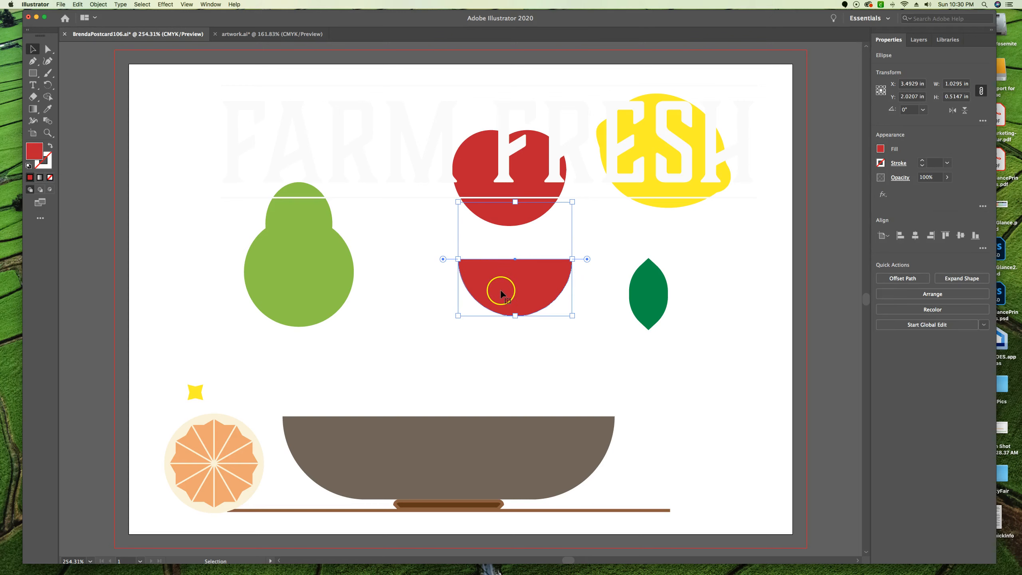
click(880, 149)
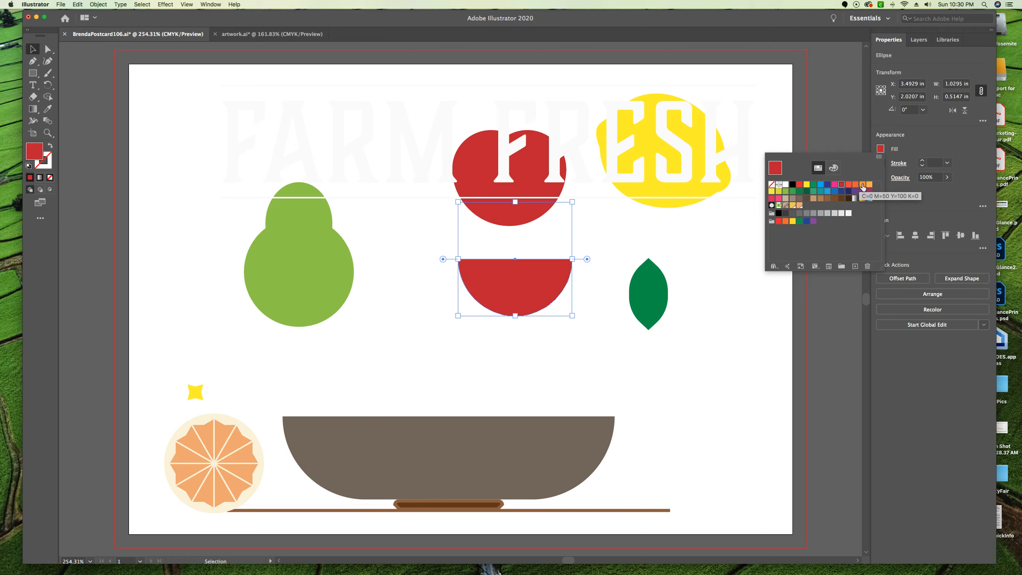
click(862, 185)
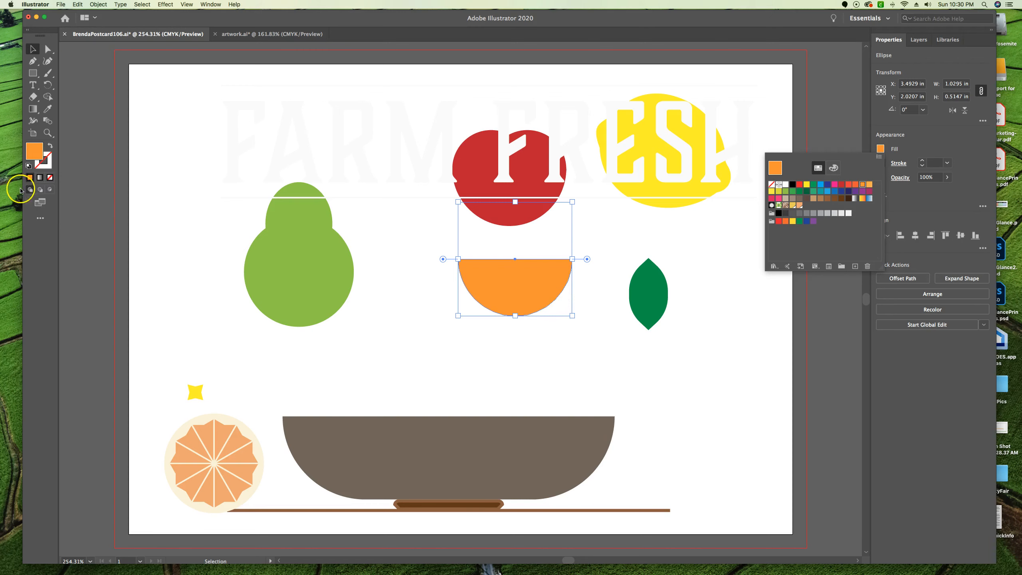
Activate Draw Inside for the orange half circle, then cut the orange slice group and paste it inside that shape
click(51, 191)
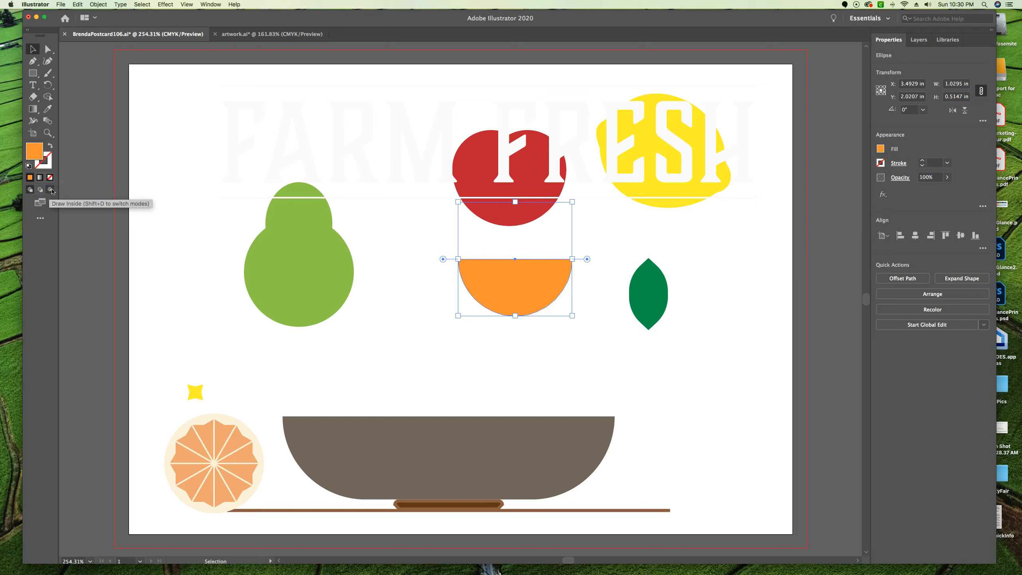
click(50, 191)
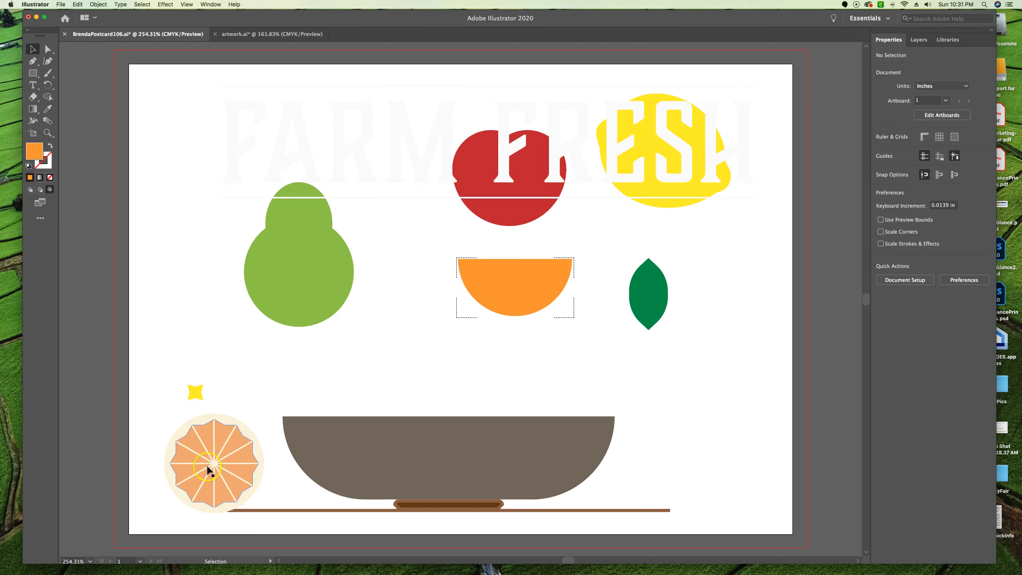
click(207, 485)
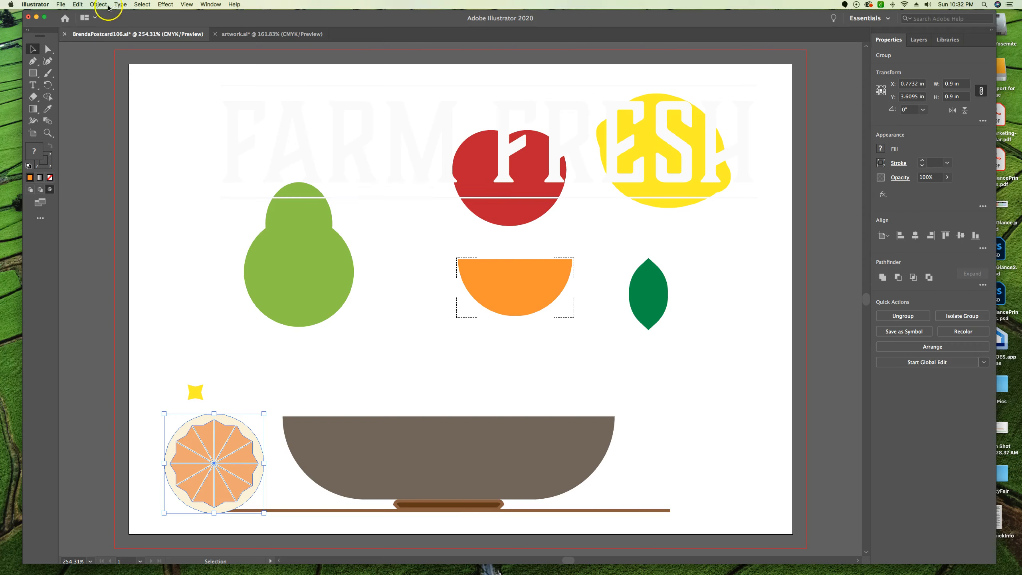
click(78, 5)
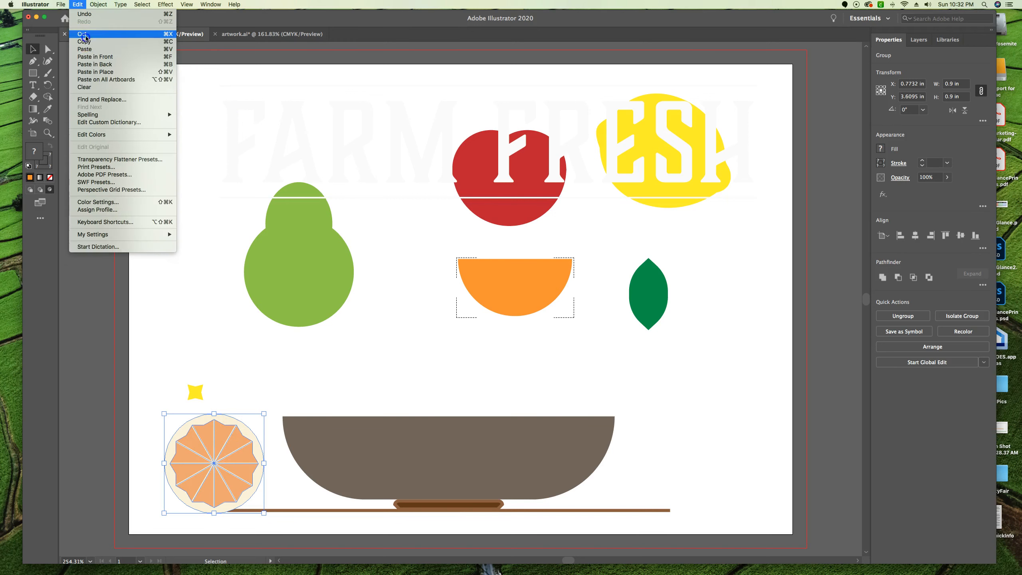
click(87, 39)
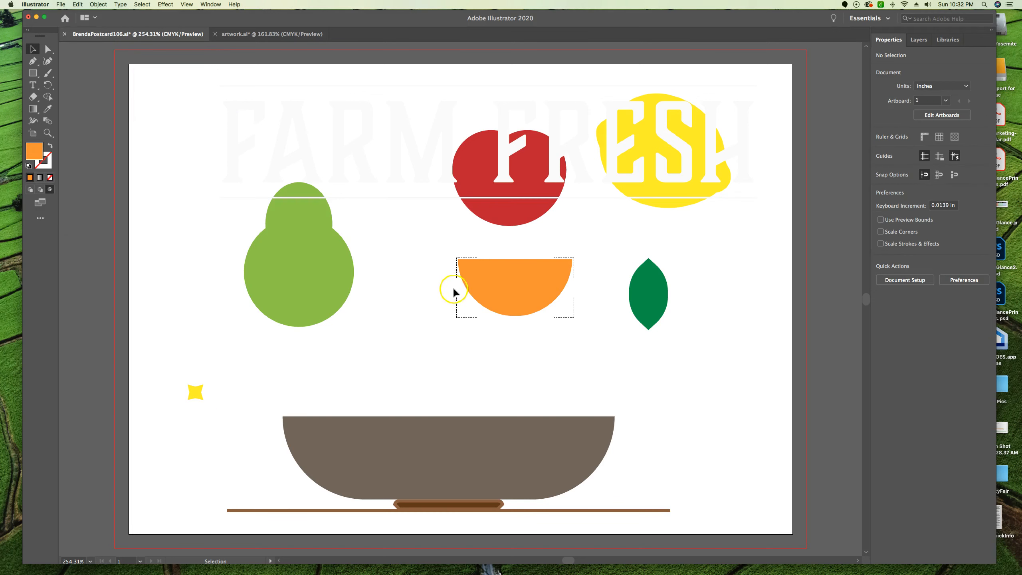
click(79, 5)
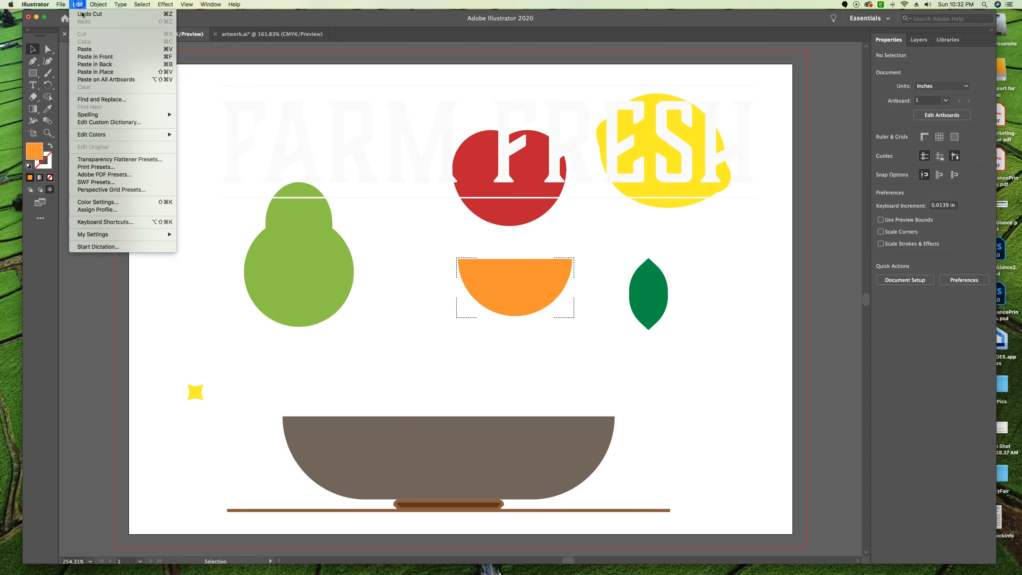
click(84, 50)
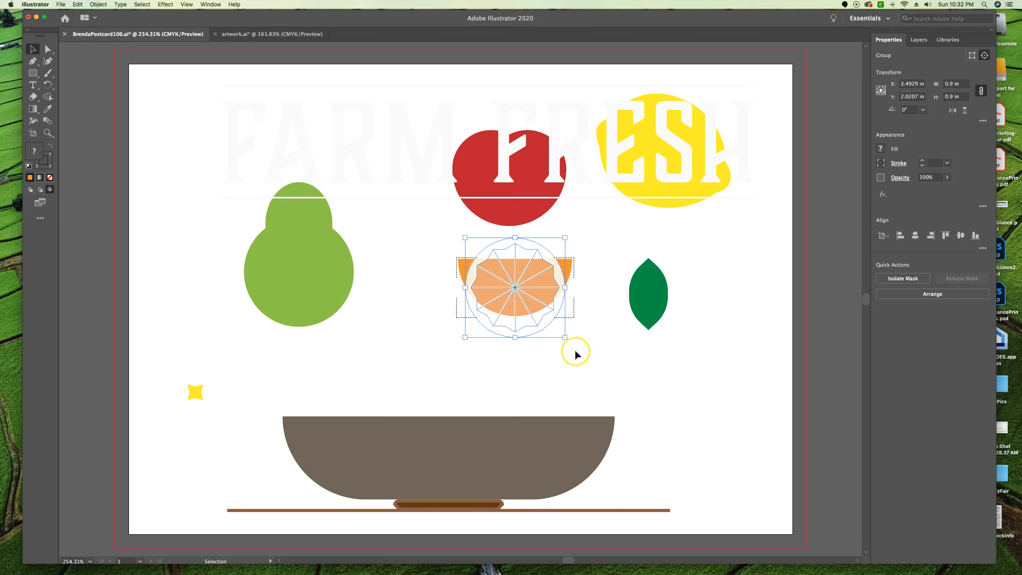
Return to Draw Normal mode and deselect the masked orange slice
click(31, 190)
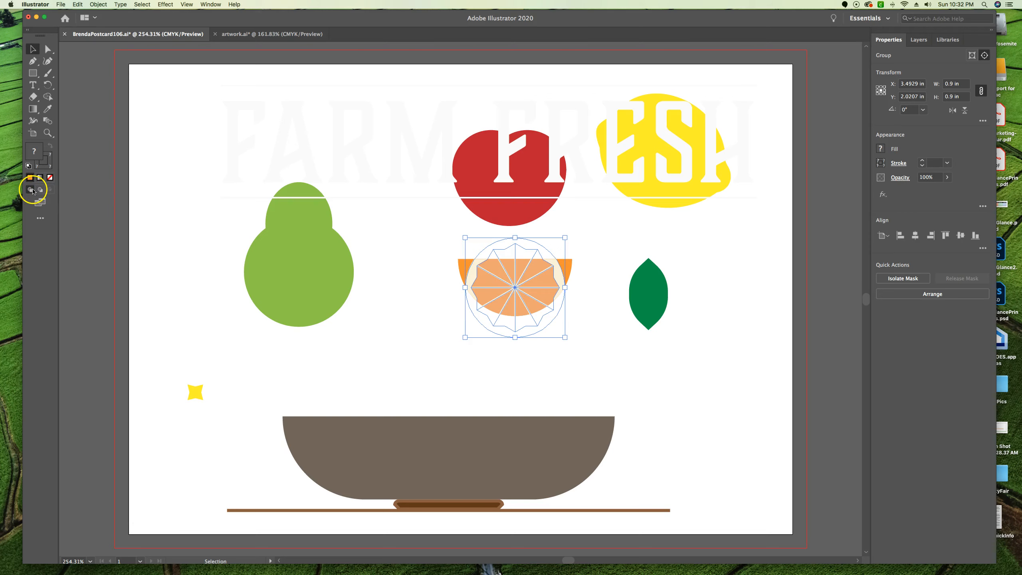
click(607, 358)
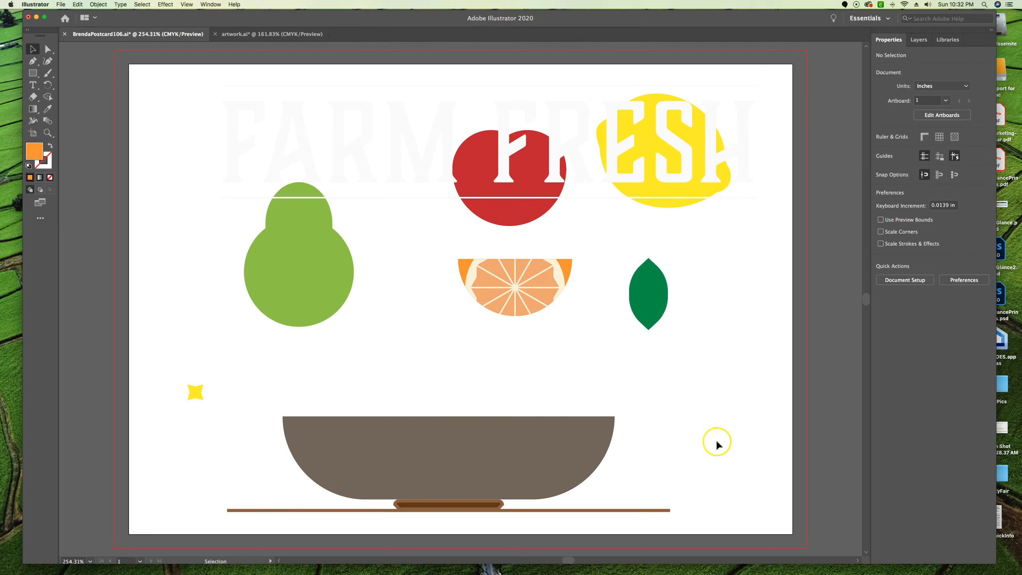
scroll(633, 375, right, 1)
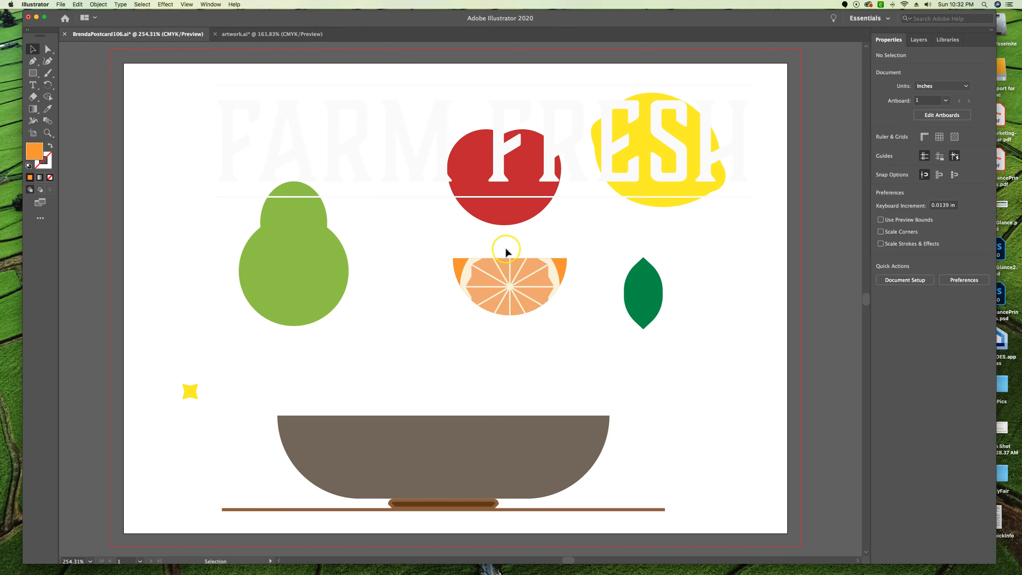
Isolate the orange's mask, move the slice group up about 0.27 in to centre it on the flat edge, and exit isolation
click(519, 288)
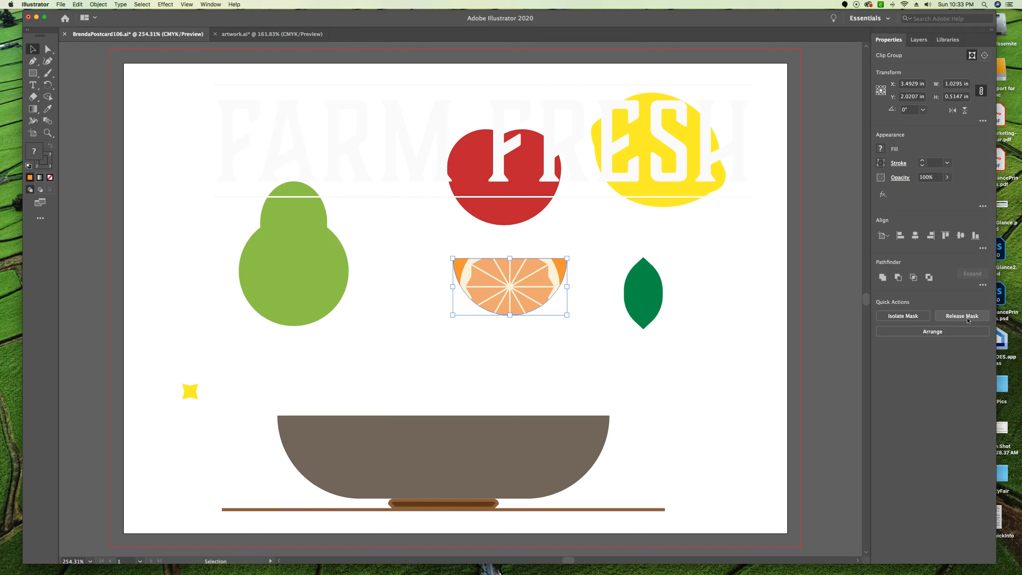
click(915, 318)
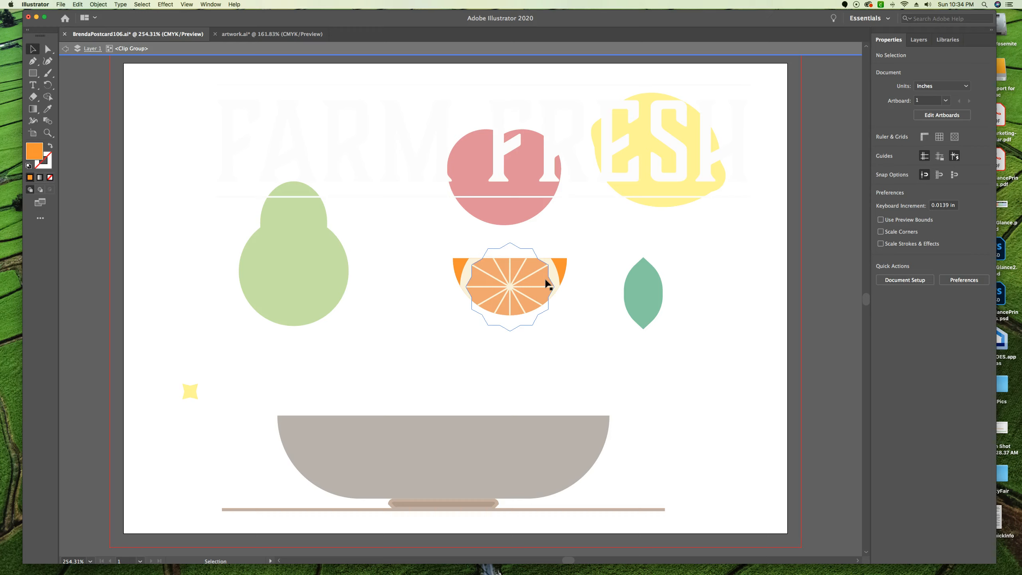
click(562, 282)
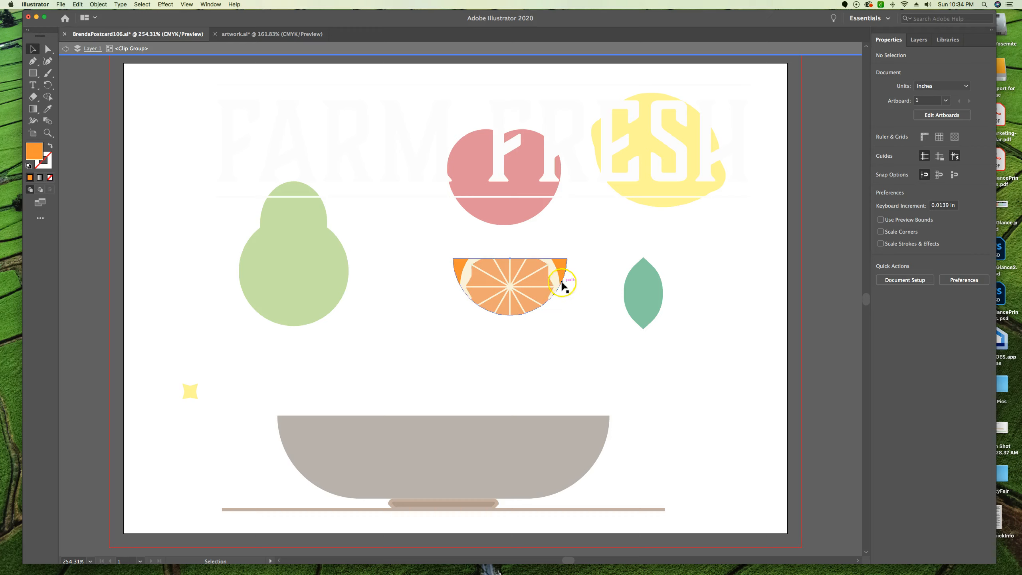
click(504, 280)
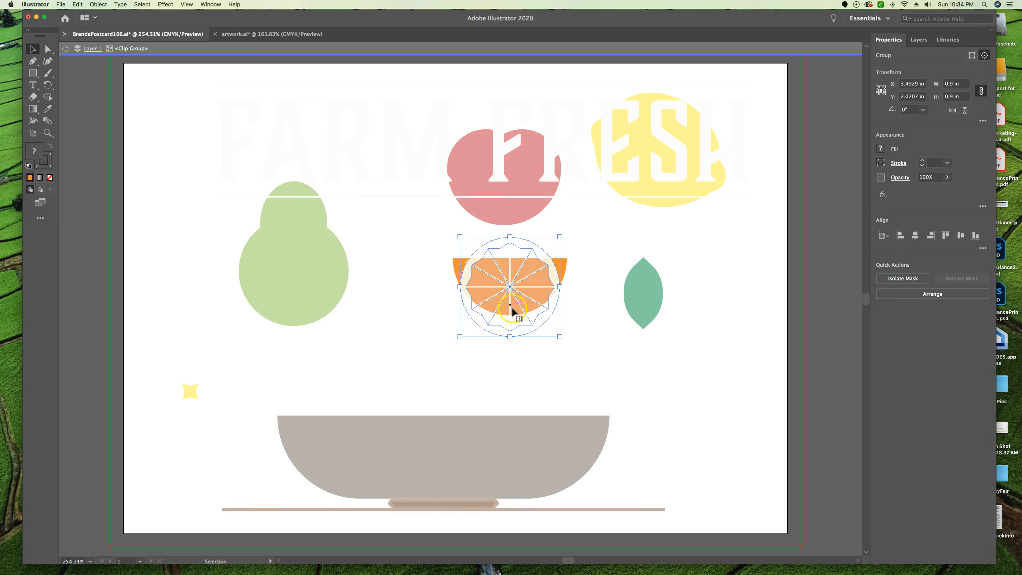
drag(516, 311, 516, 282)
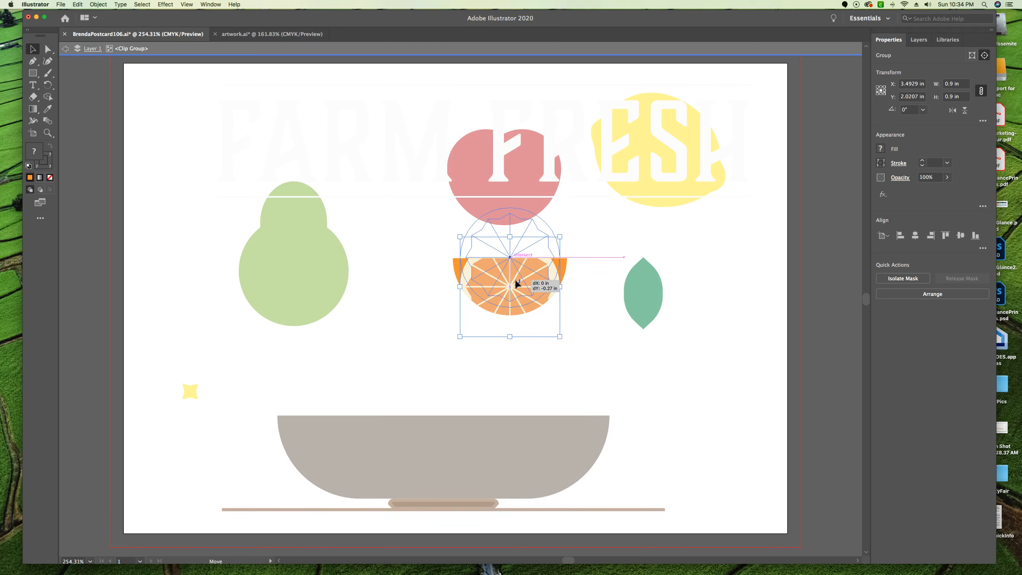
drag(517, 281, 516, 281)
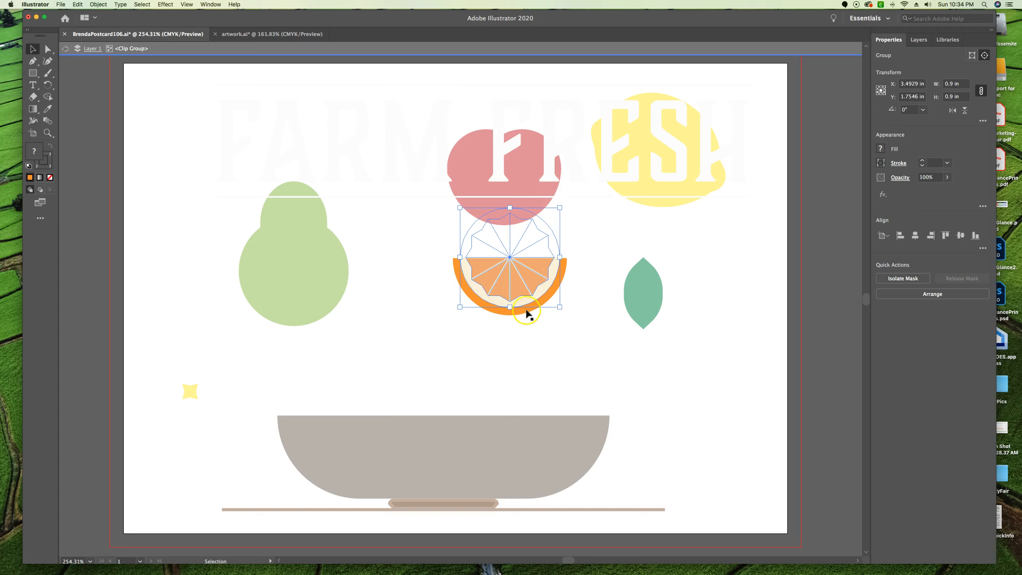
double_click(680, 379)
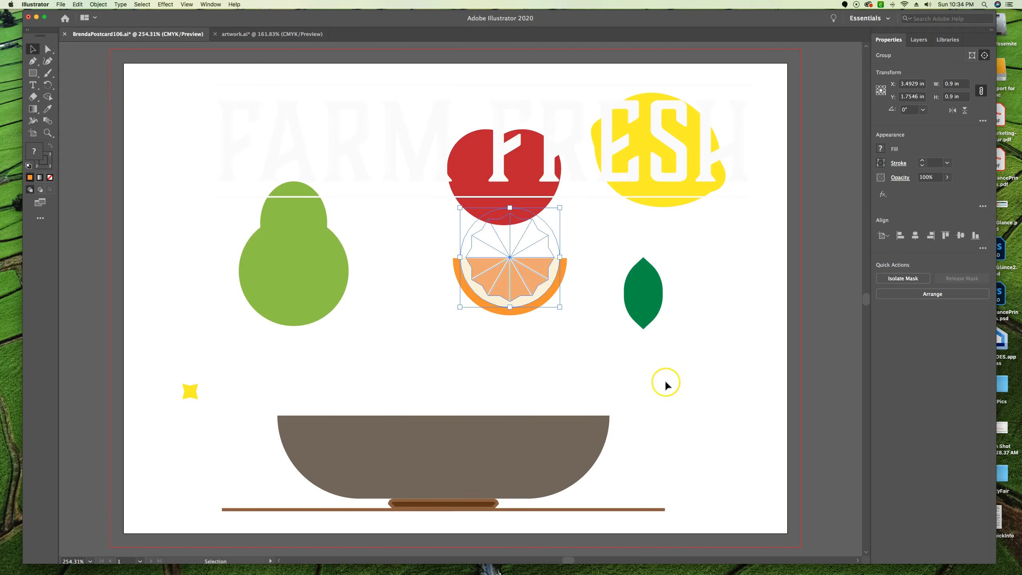
Move the masked orange slice away from the apple, to about X 3.17 in, Y 2.21 in
click(671, 377)
click(664, 375)
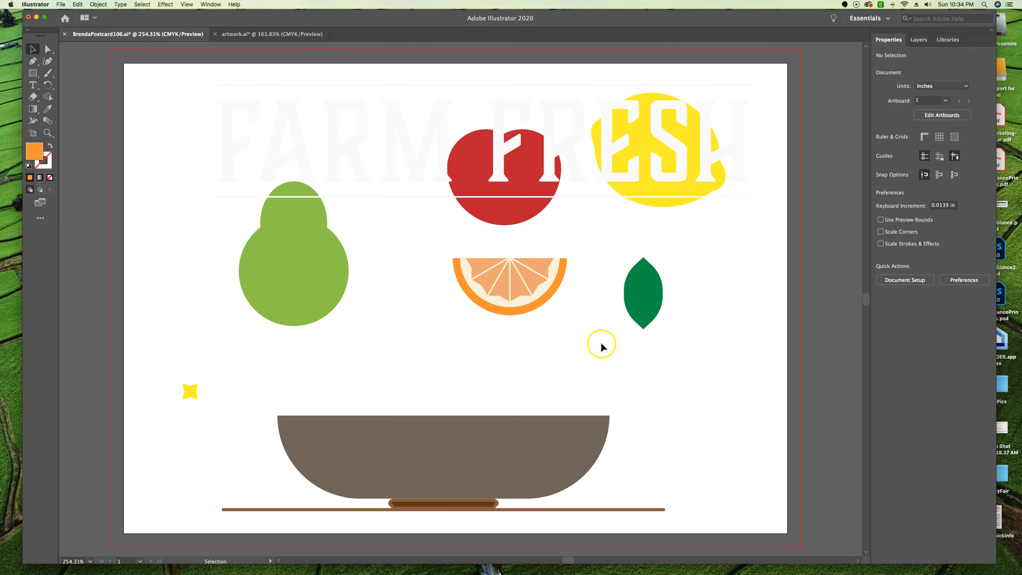
click(515, 293)
drag(516, 294, 482, 313)
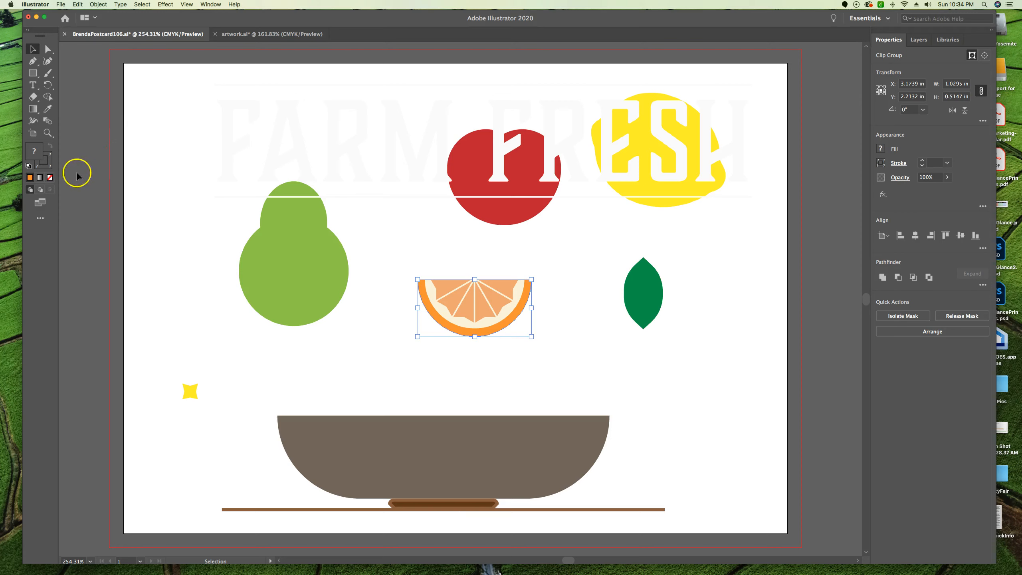
Turn on Draw Behind mode with the orange slice selected and expand Layer 1 to review its stacking order
click(40, 190)
click(918, 40)
click(879, 56)
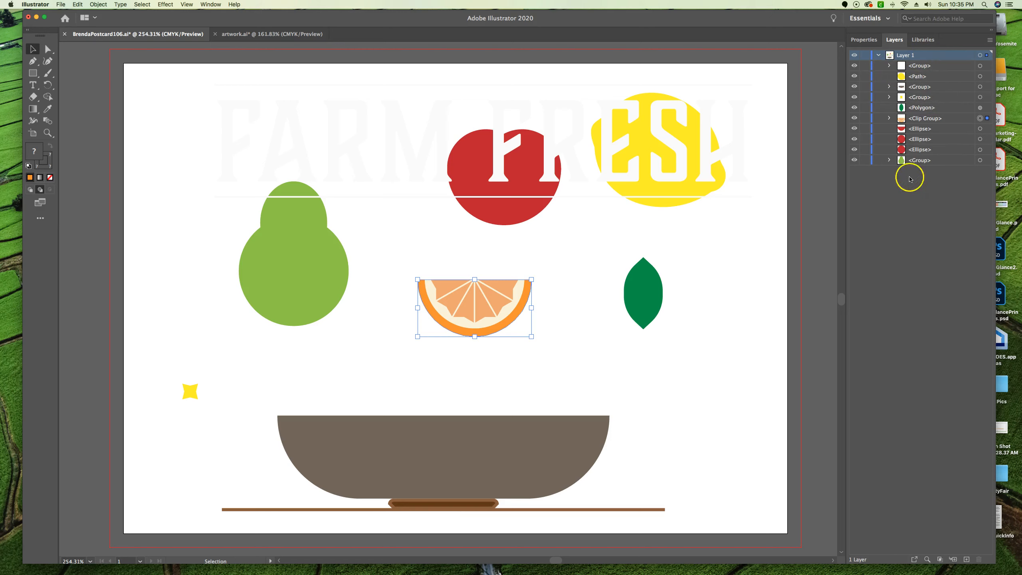
click(864, 39)
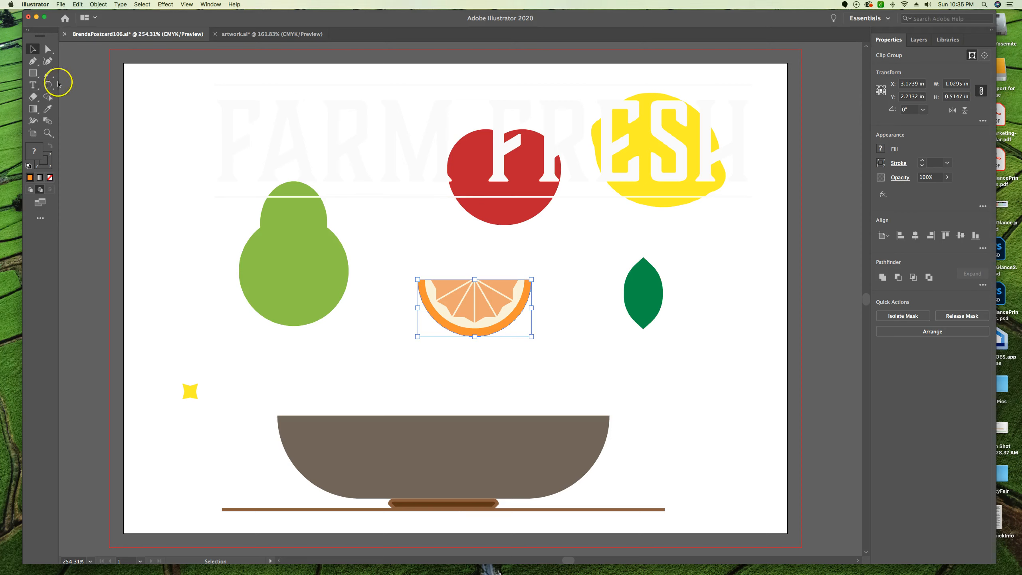
Draw a 6.25 x 4.5 in rectangle across the full bleed area and fill it with grey C=0 M=0 Y=0 K=20
drag(39, 77, 76, 73)
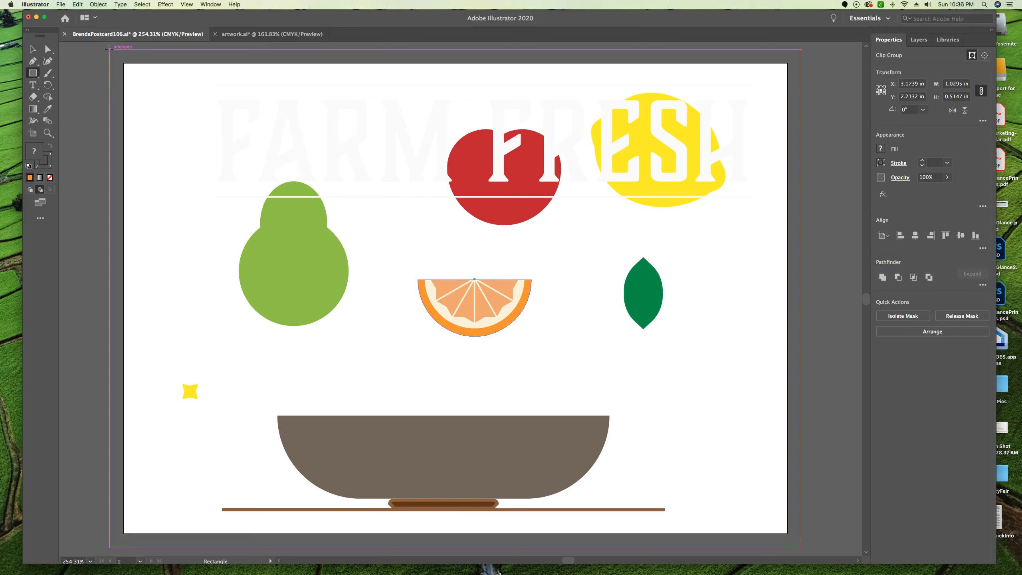
drag(109, 49, 286, 144)
drag(317, 183, 802, 547)
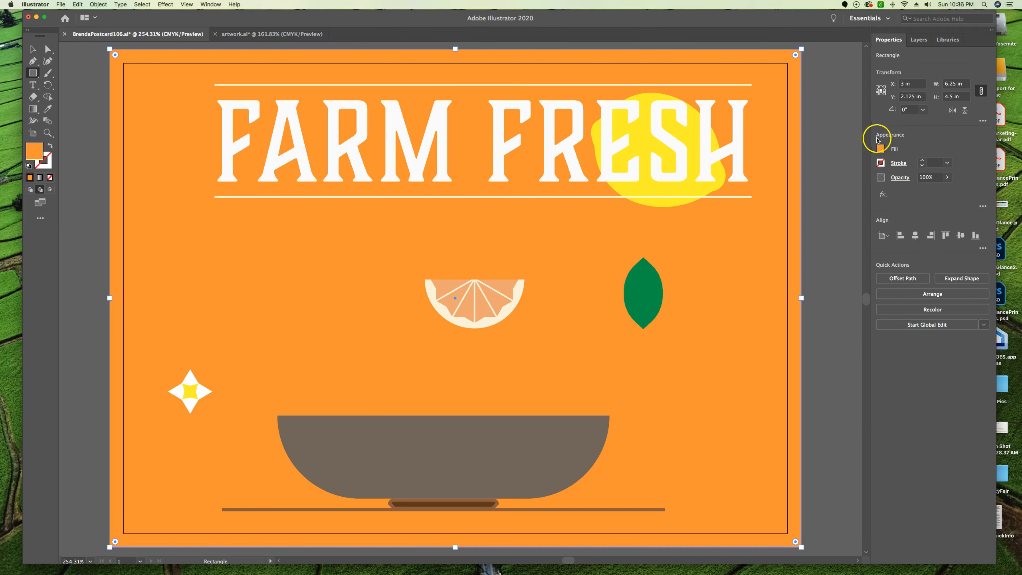
click(880, 149)
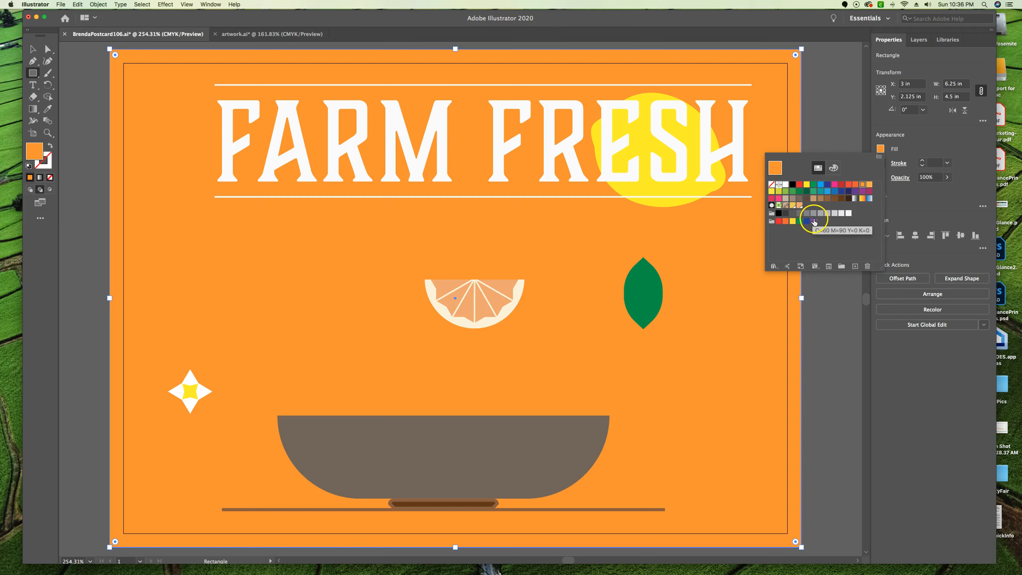
click(834, 217)
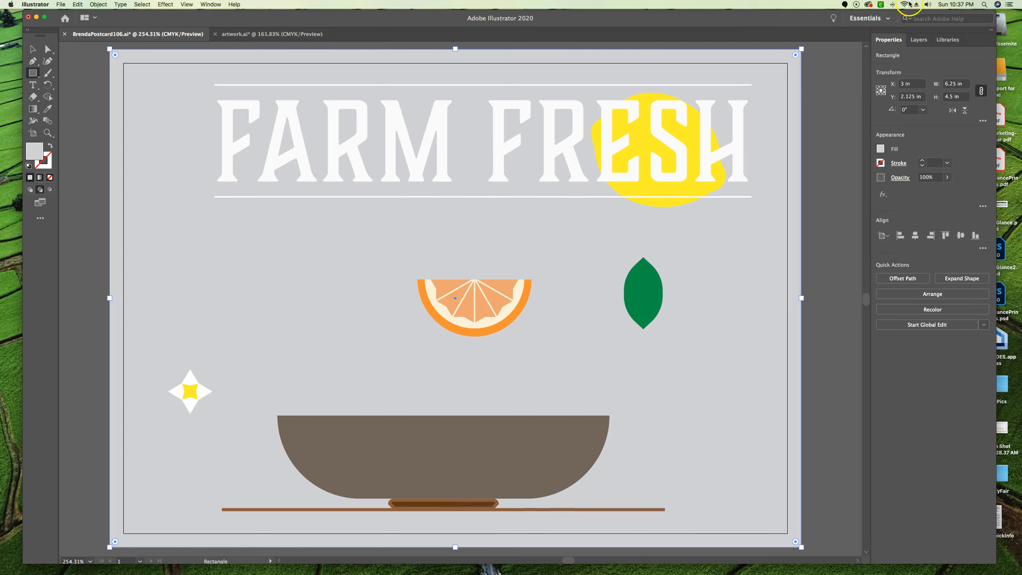
Select the grey background rectangle and send it to the back of the stacking order
click(918, 40)
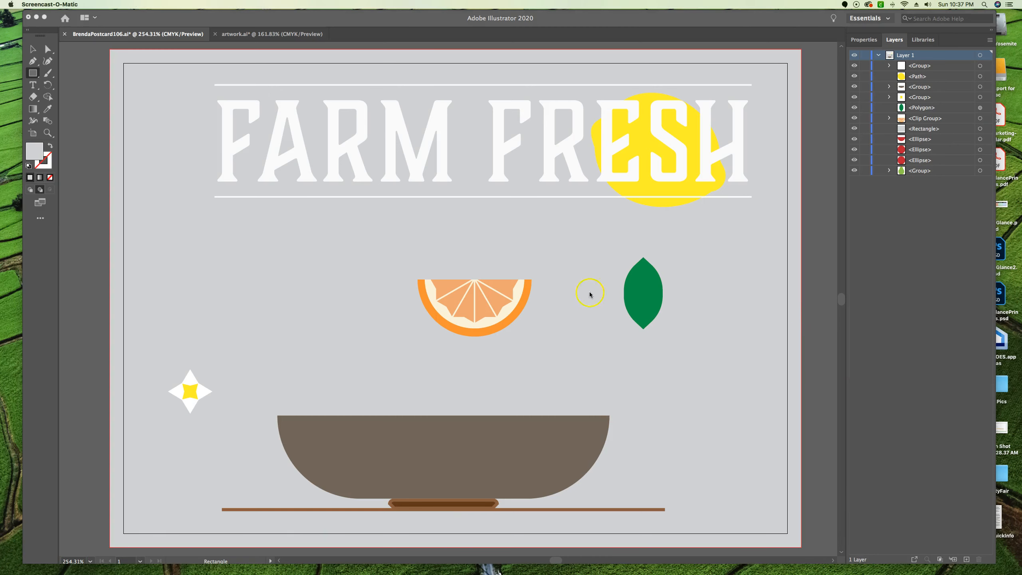
click(32, 47)
click(32, 48)
click(112, 56)
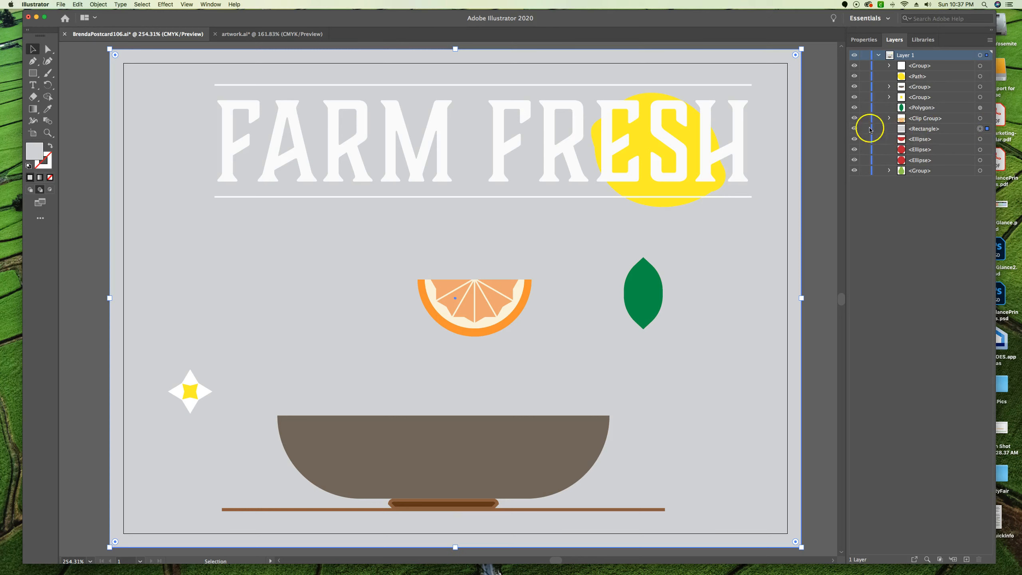
click(921, 129)
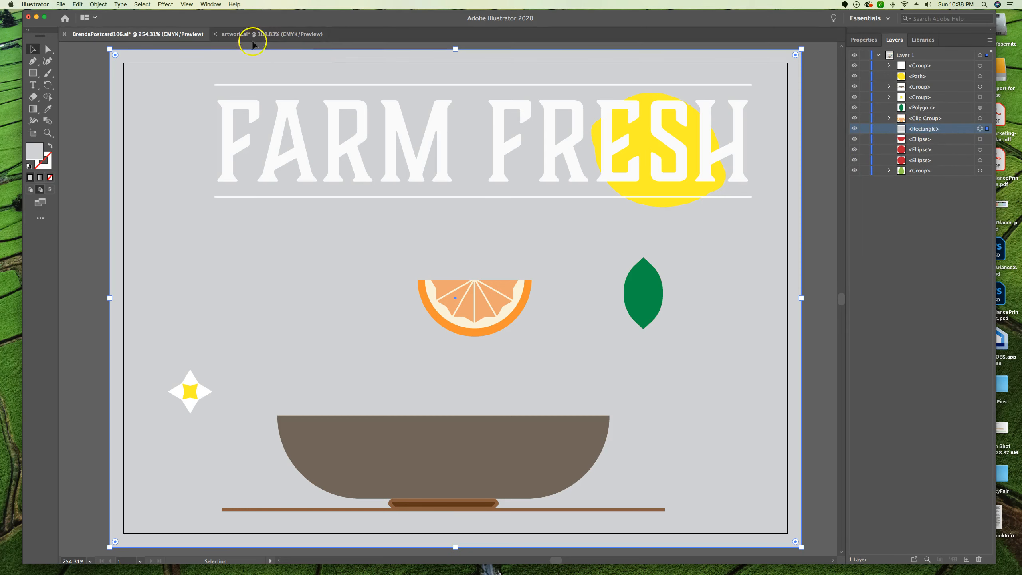
click(98, 4)
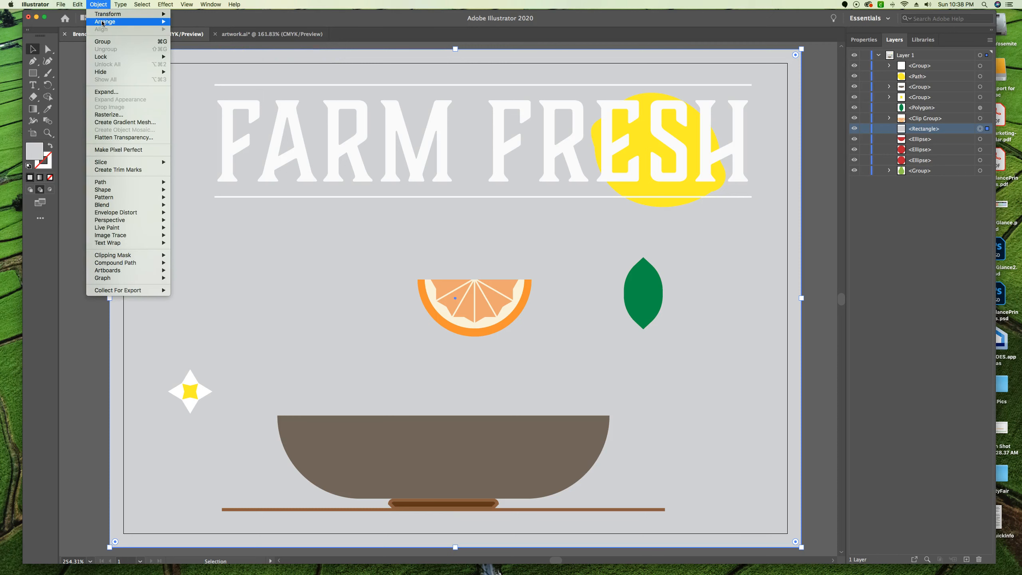
mouse_move(133, 21)
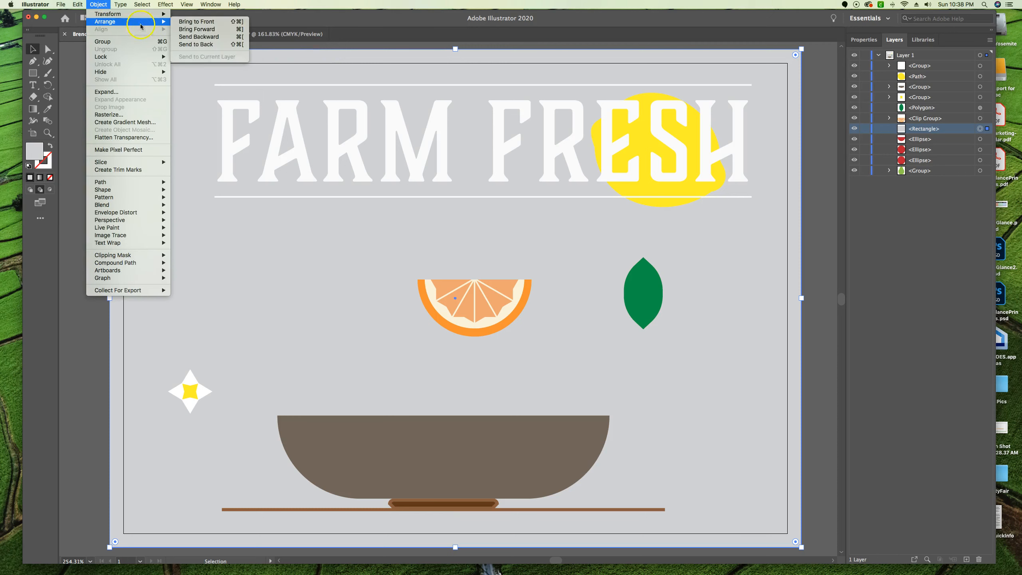
click(208, 45)
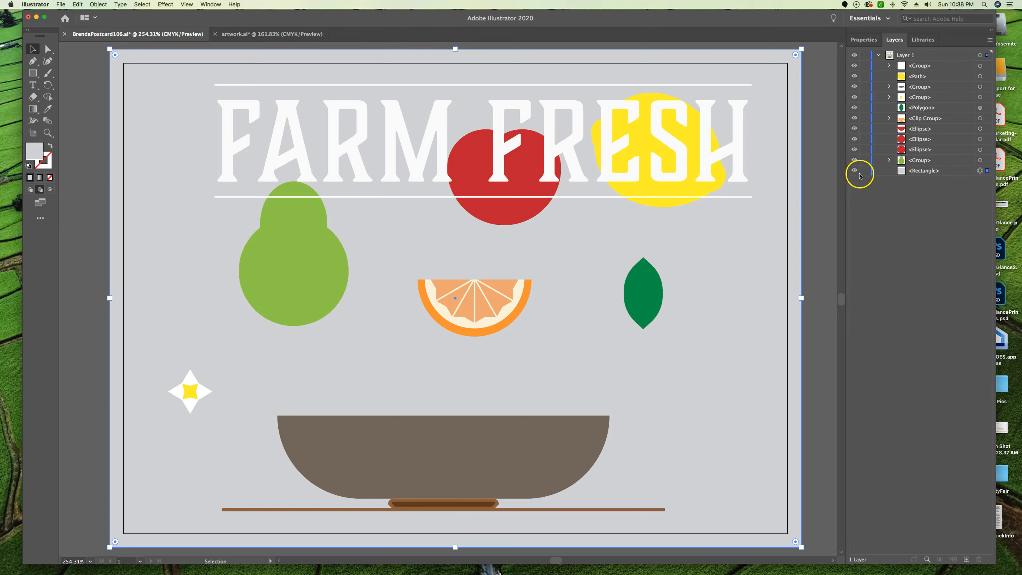
Lock the selected grey background rectangle
click(864, 39)
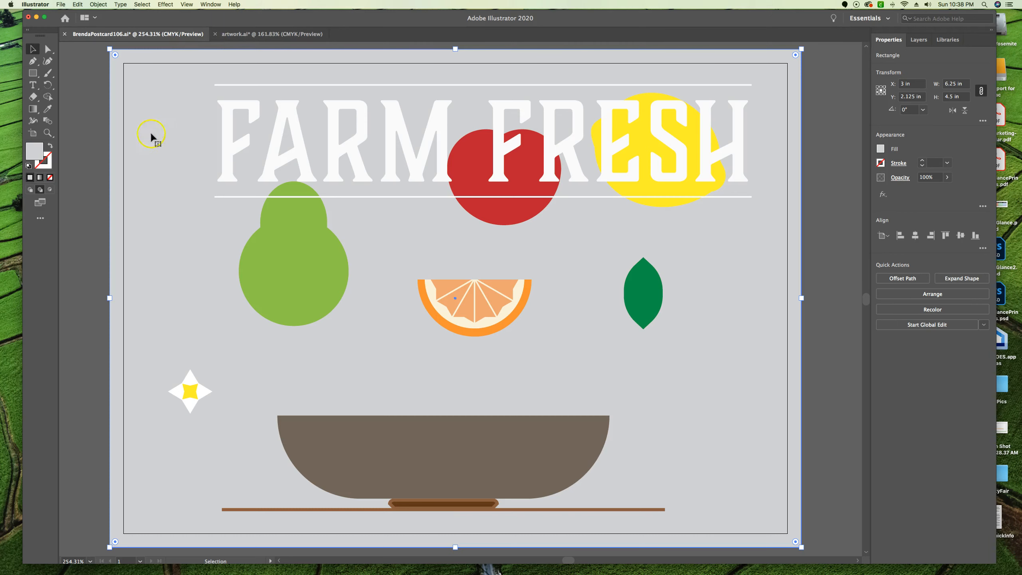
click(98, 4)
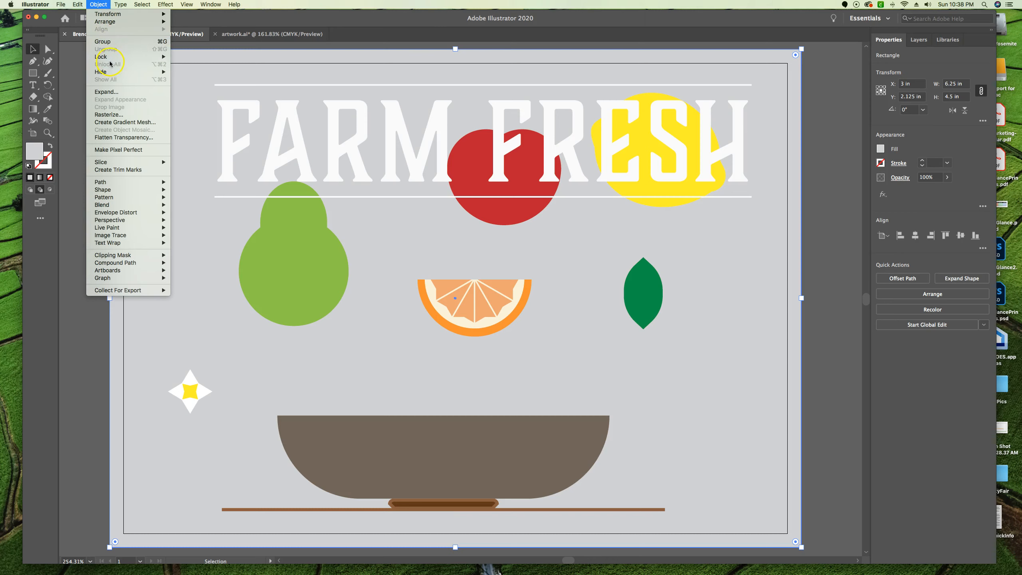
mouse_move(116, 57)
click(191, 57)
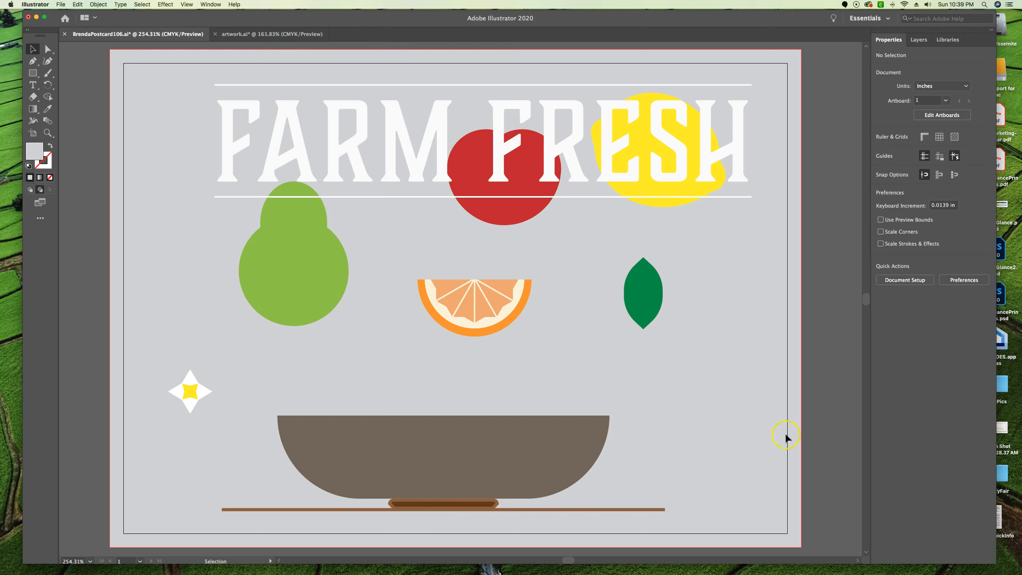
Group the three red apple ellipses and move the apple behind the bowl's right end, resting on the table line
click(519, 217)
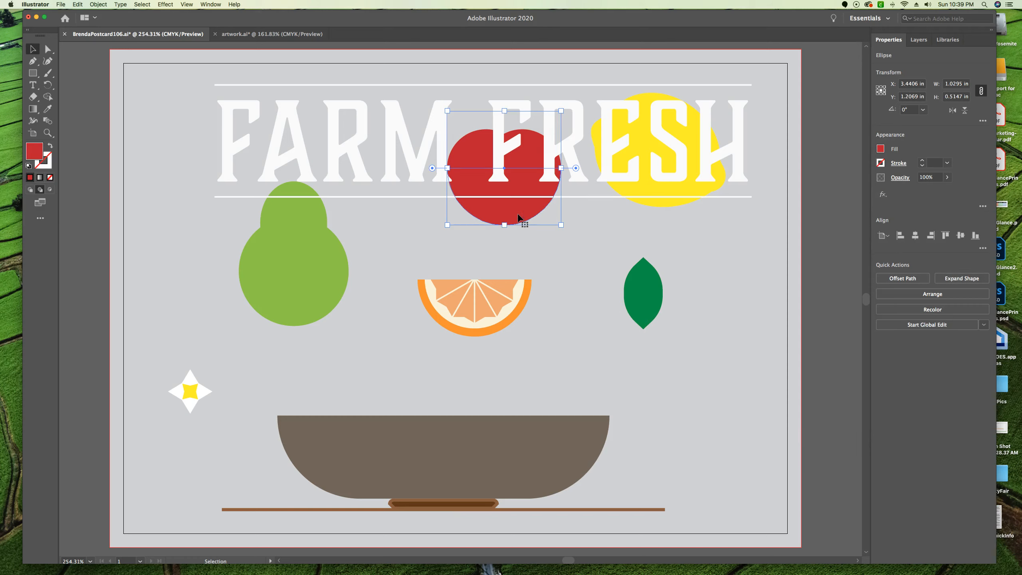
shift+click(473, 148)
click(531, 150)
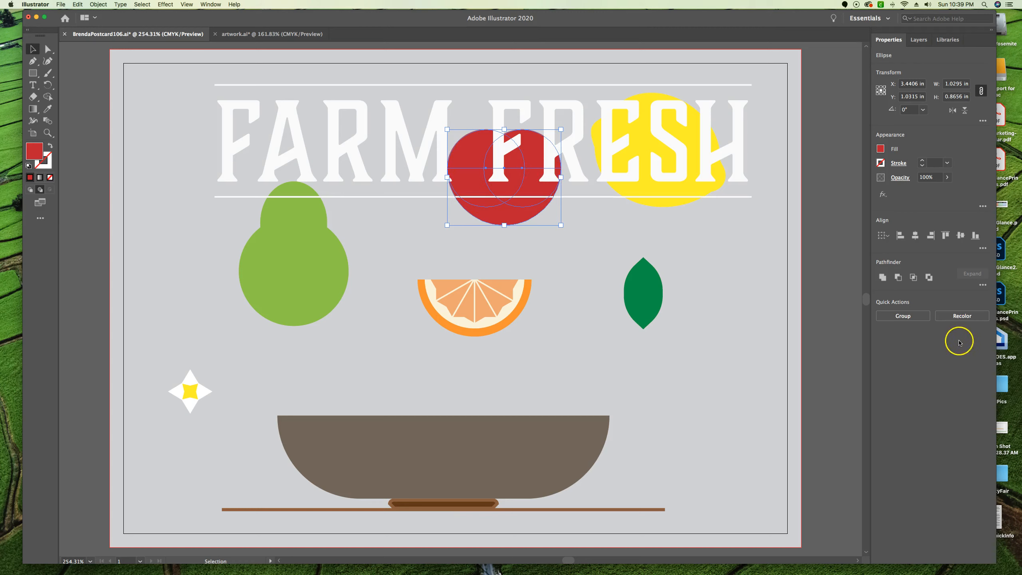
click(897, 316)
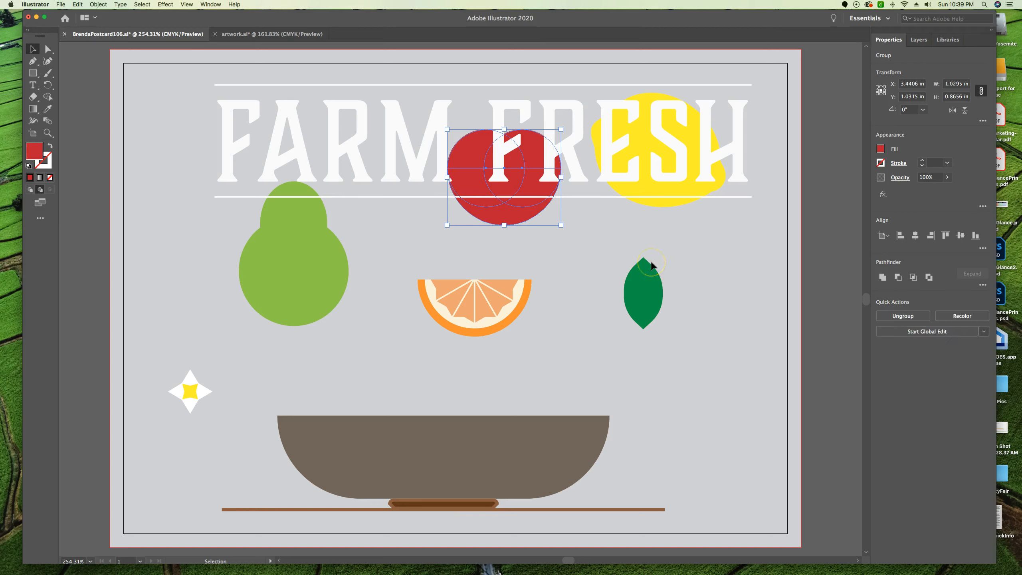
drag(509, 217, 622, 492)
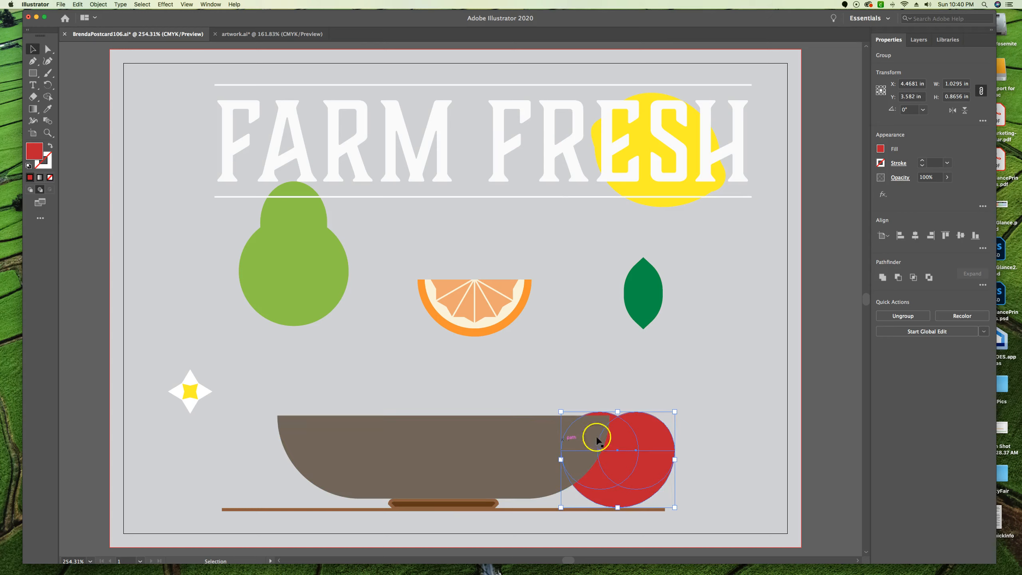
Check where the bowl group sits relative to the apple in Layer 1's stacking order, and collapse the layer
click(919, 40)
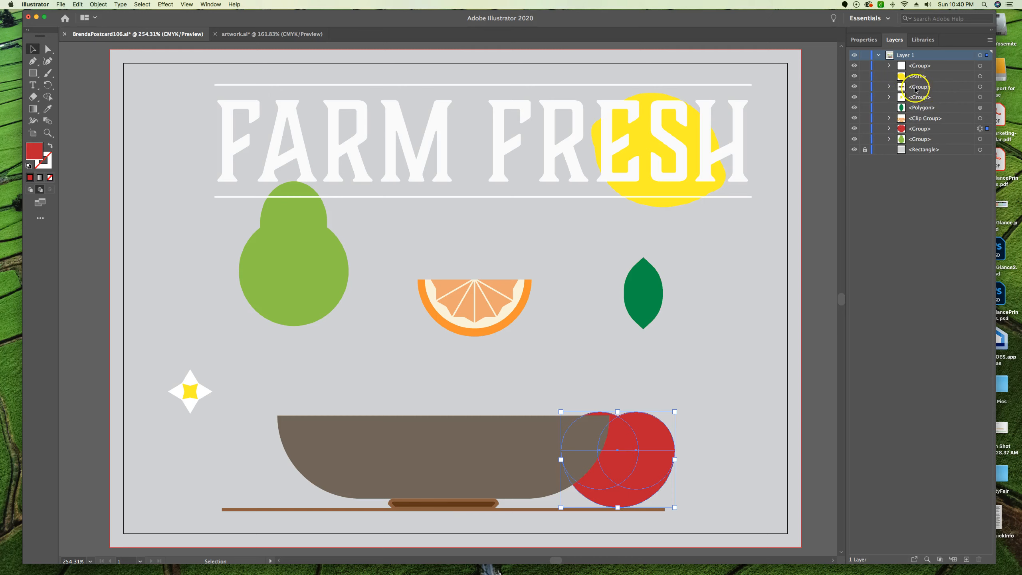
click(451, 463)
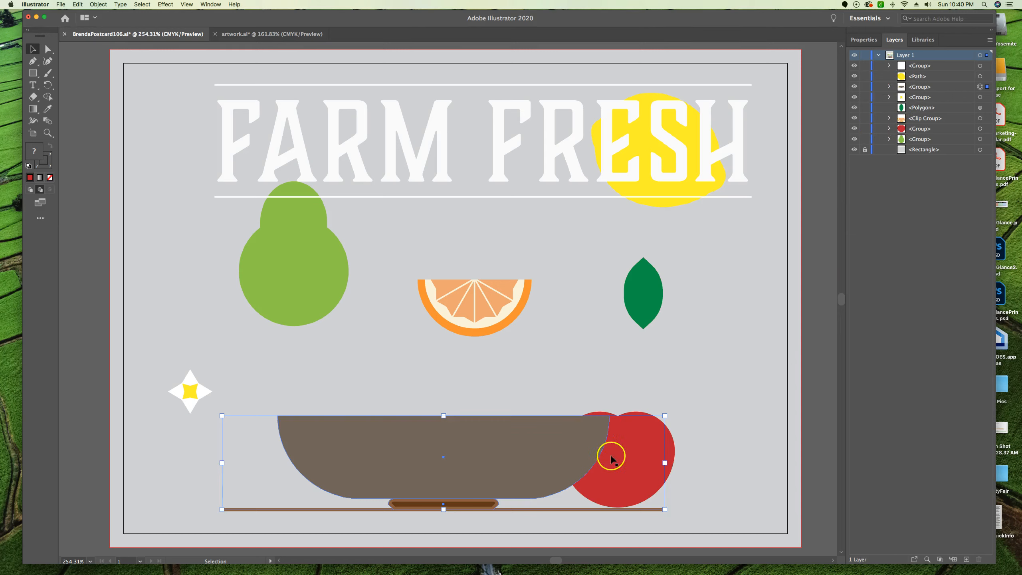
click(880, 58)
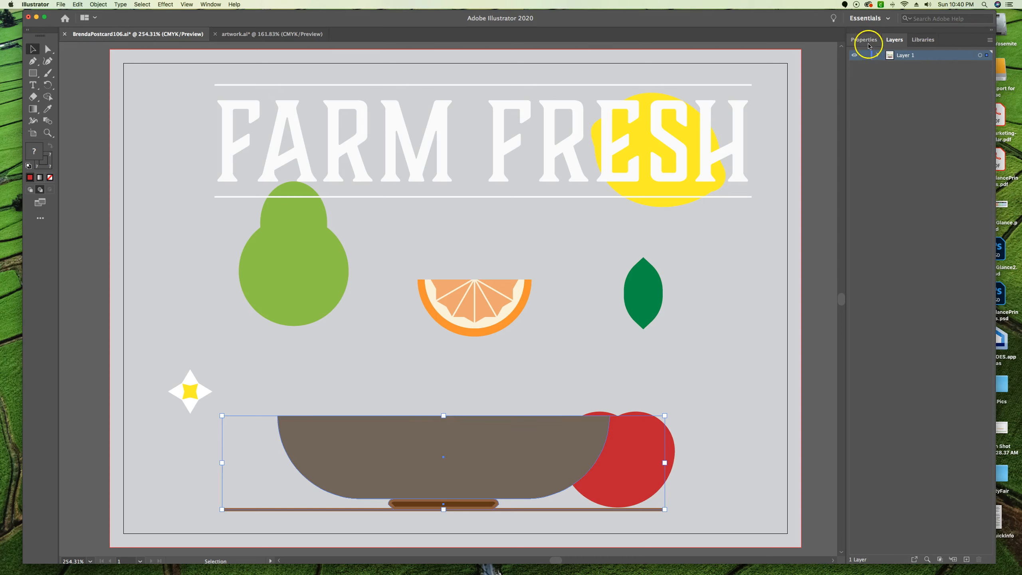
click(865, 40)
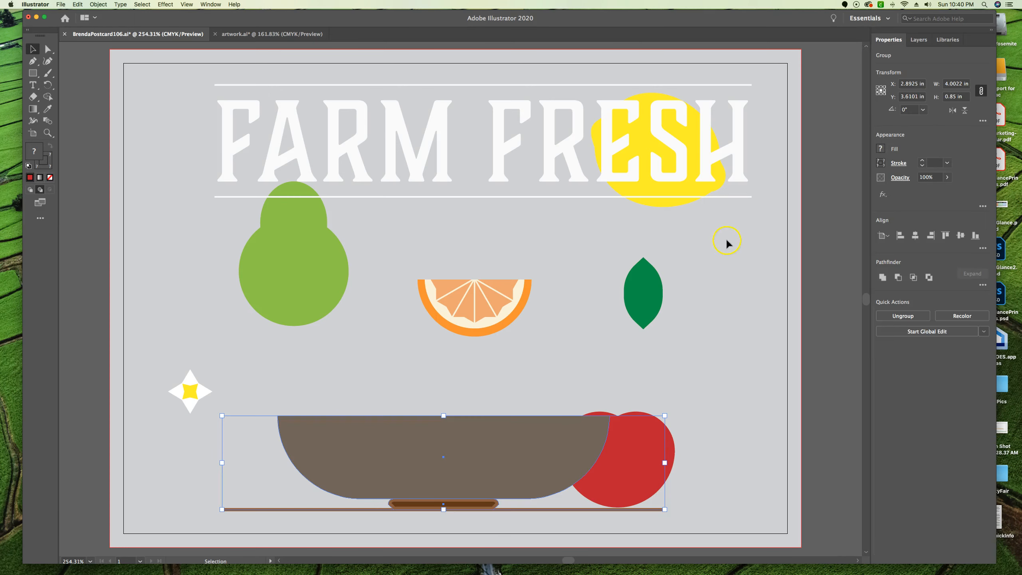
Move the pear behind the middle of the bowl and the orange slice onto the table line at the bowl's left end
click(291, 265)
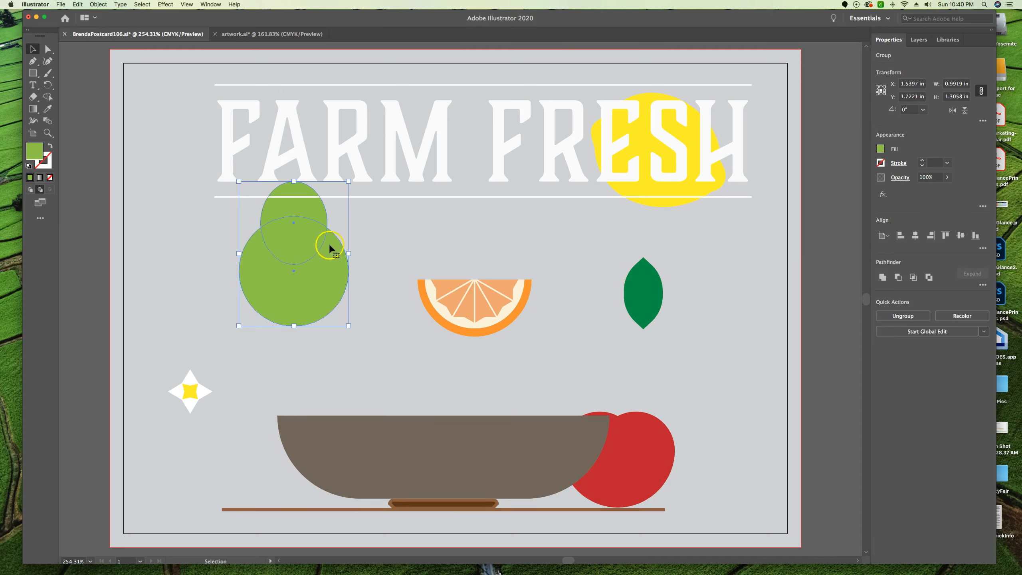
drag(322, 300, 455, 405)
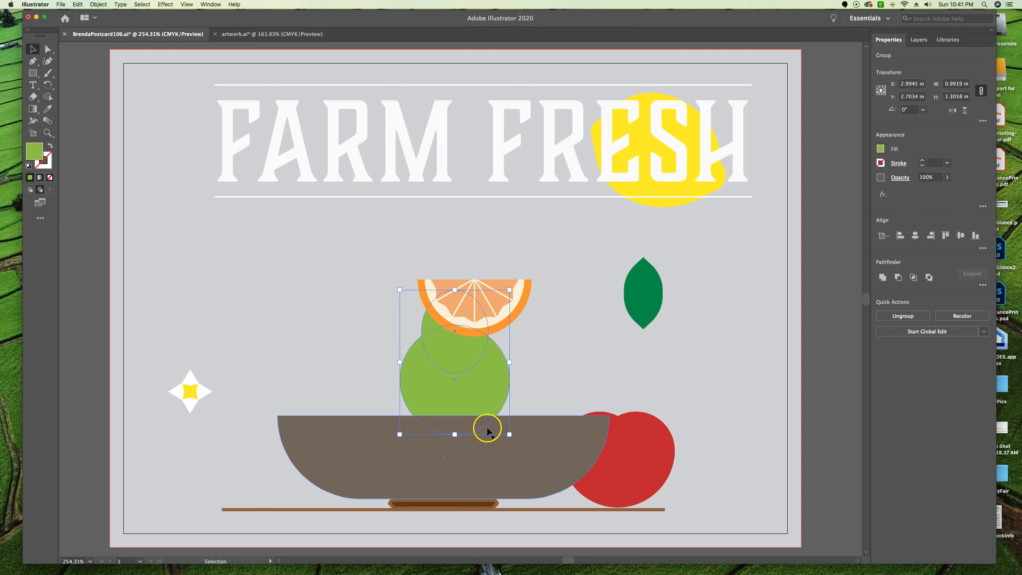
click(520, 338)
drag(488, 296, 264, 473)
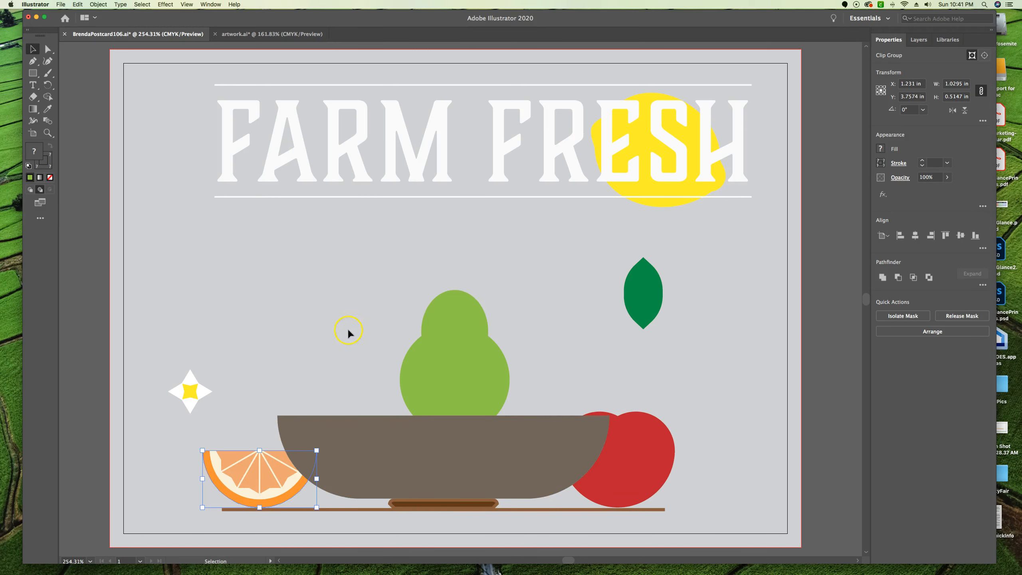
Move the lemon over the left part of the bowl, to about X 2.15 in, Y 2.84 in, and deselect it
click(657, 190)
drag(657, 190, 365, 422)
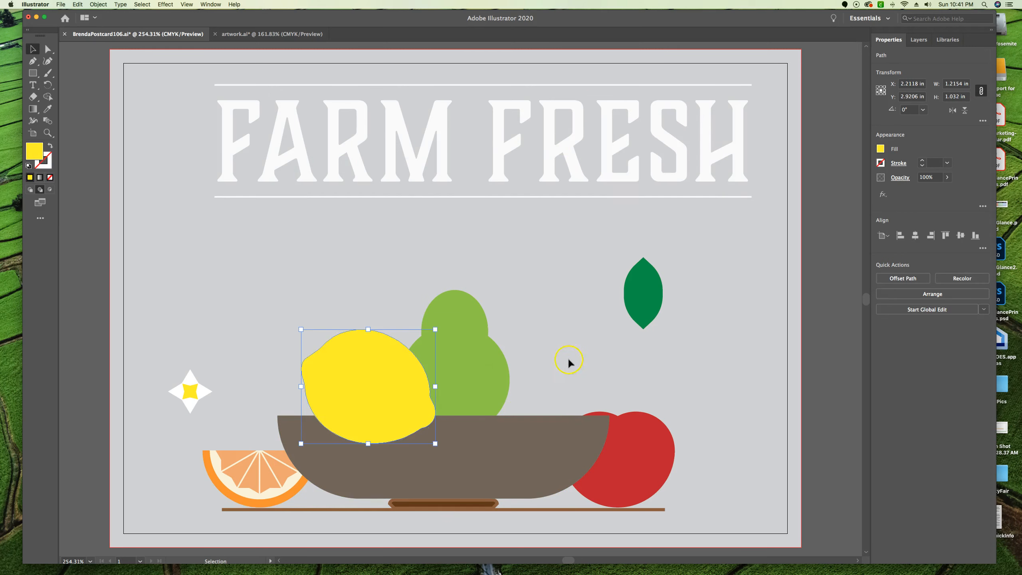
drag(357, 381, 350, 371)
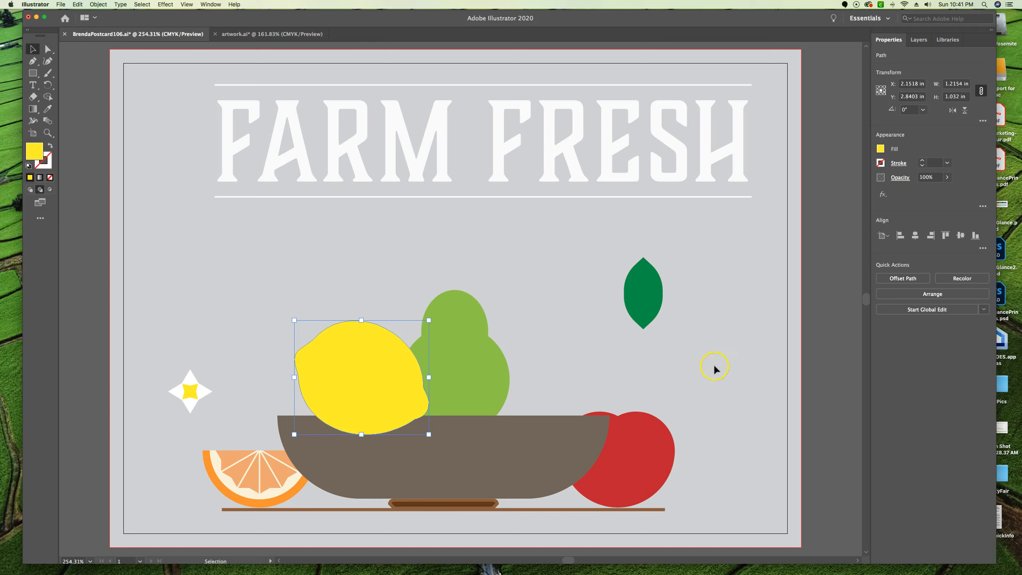
click(688, 372)
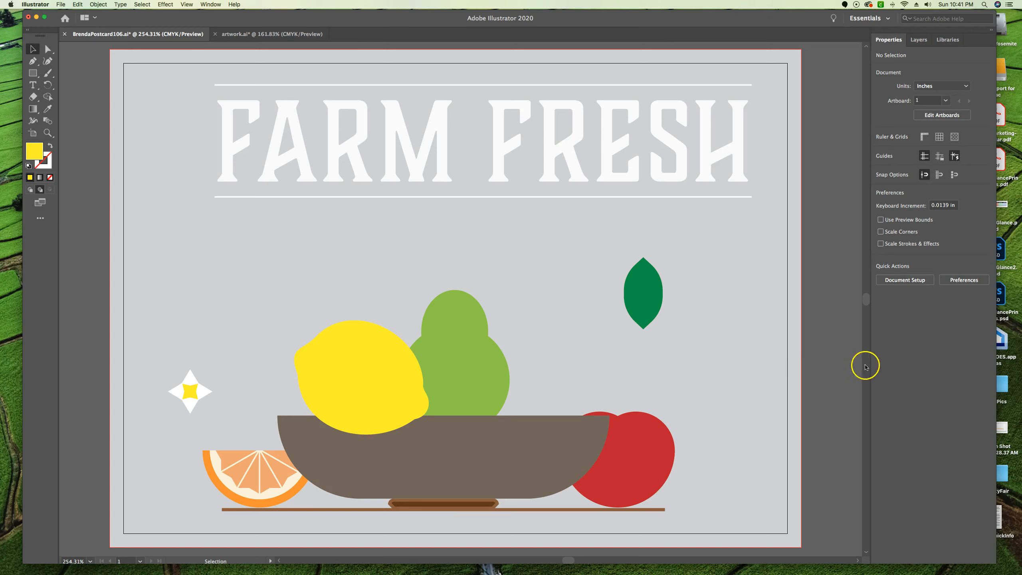
Duplicate the green leaf and place the copy beside the original, at about X 3.88 in, Y 2.04 in
click(648, 291)
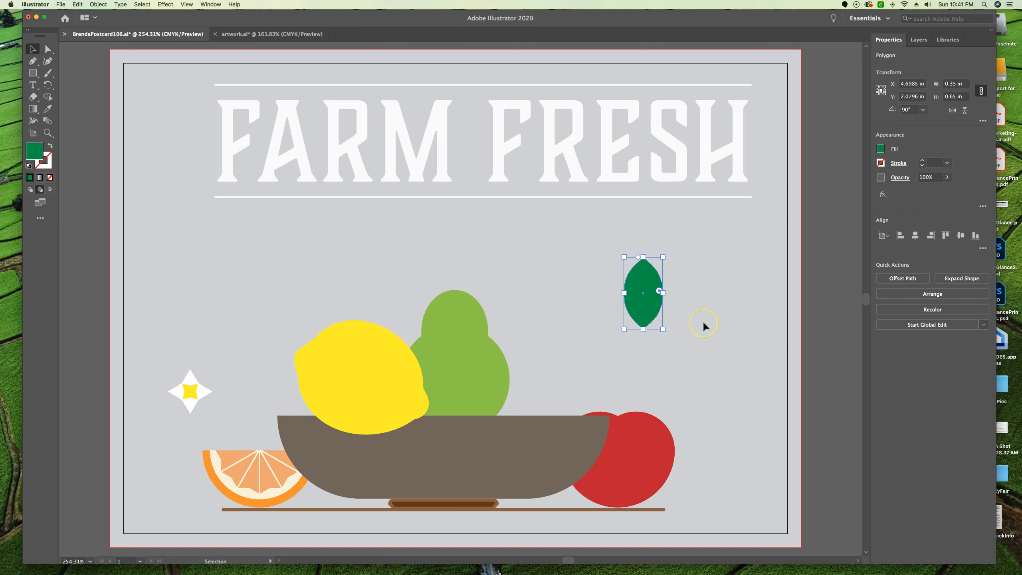
key(super+v)
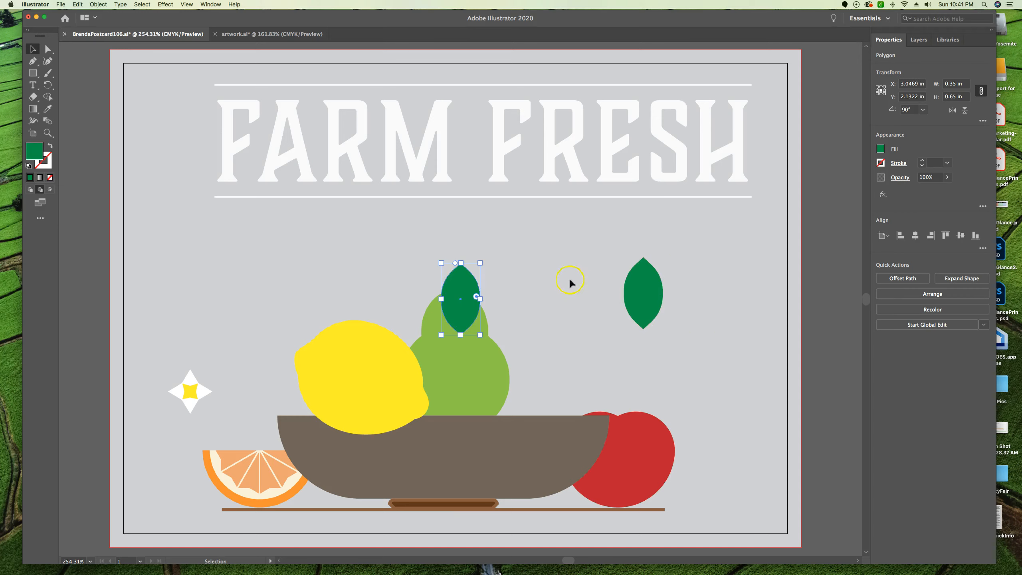
drag(460, 287, 554, 273)
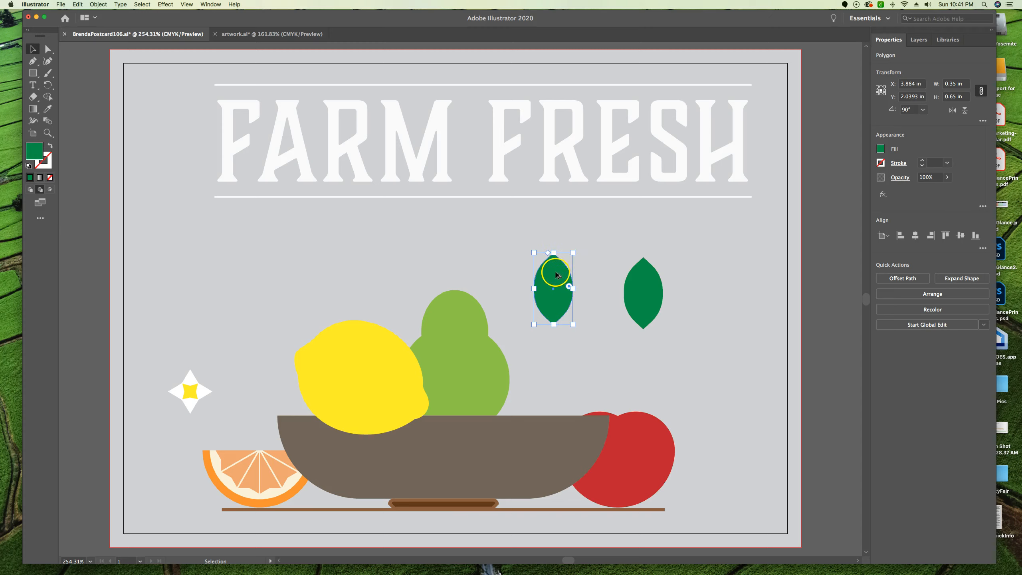
Make three more copies of the leaf and set one at the pear's upper left, rotated to 150°, at about X 2.67 in, Y 1.90 in
drag(556, 275, 603, 358)
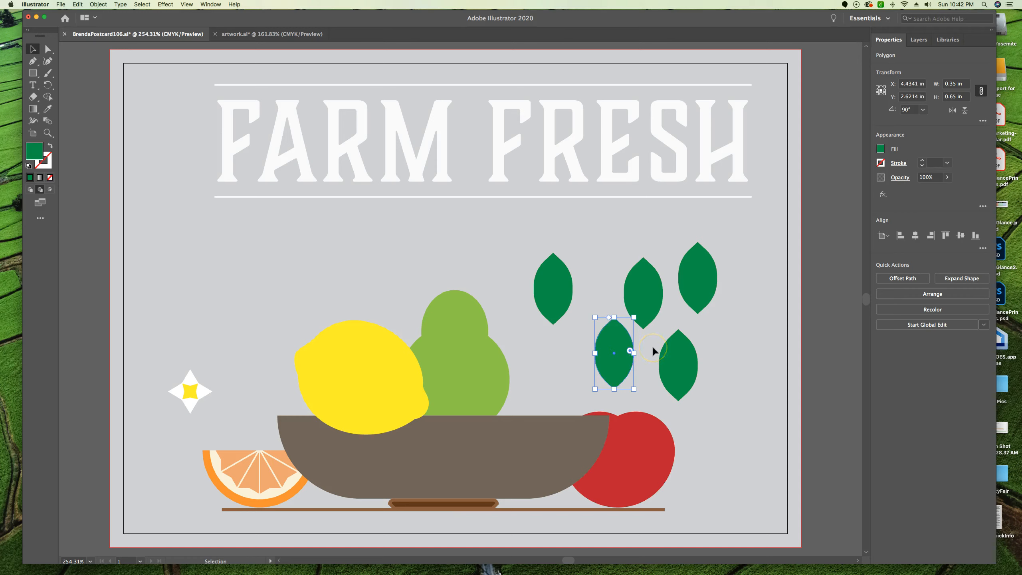
drag(611, 347, 447, 265)
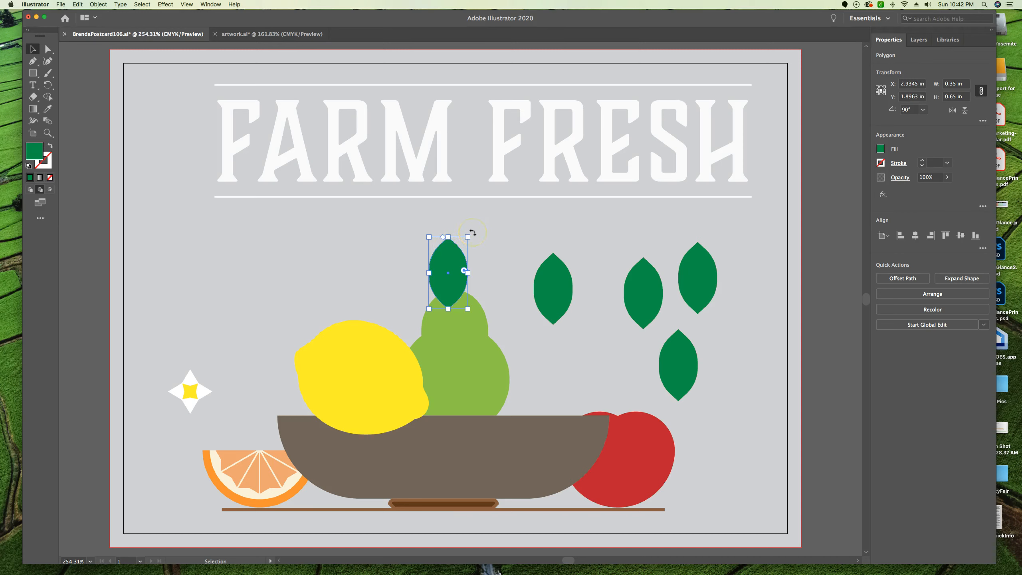
drag(472, 233, 419, 228)
drag(448, 283, 419, 283)
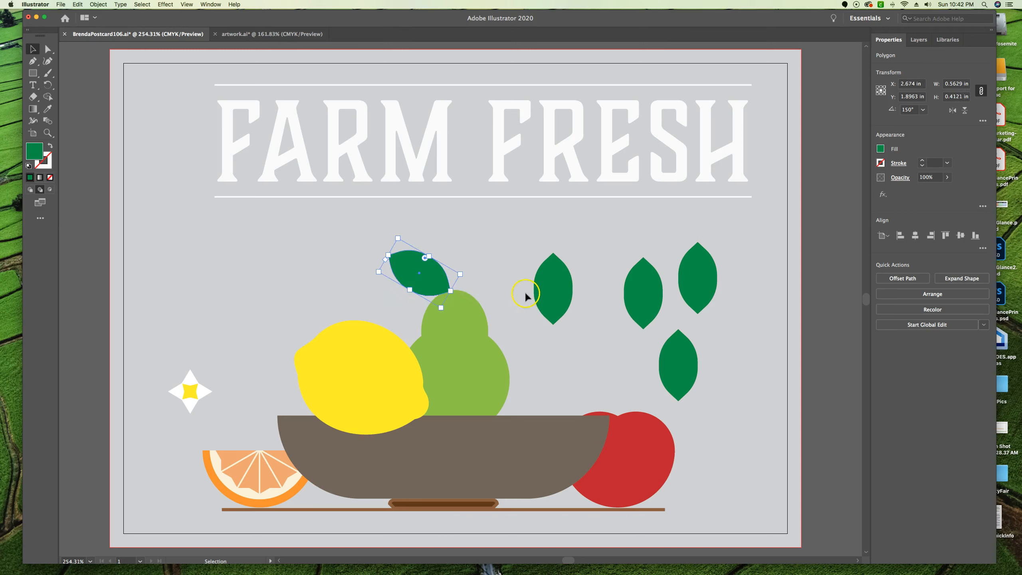
Rotate the leaf nearest the pear outward to the right, place it opposite the pear's first leaf, and deselect it
click(555, 283)
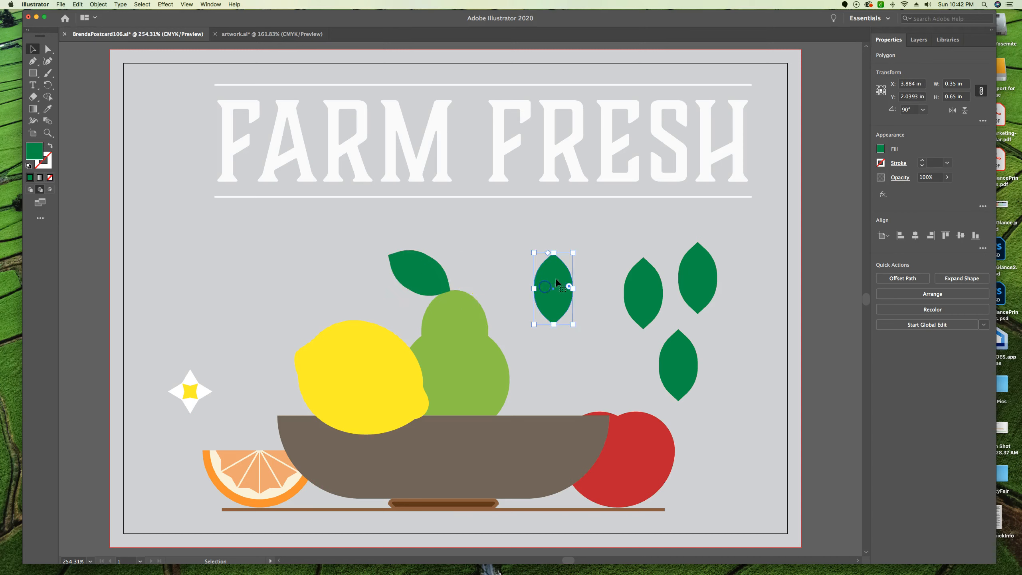
drag(576, 250, 638, 297)
drag(543, 289, 474, 278)
click(578, 334)
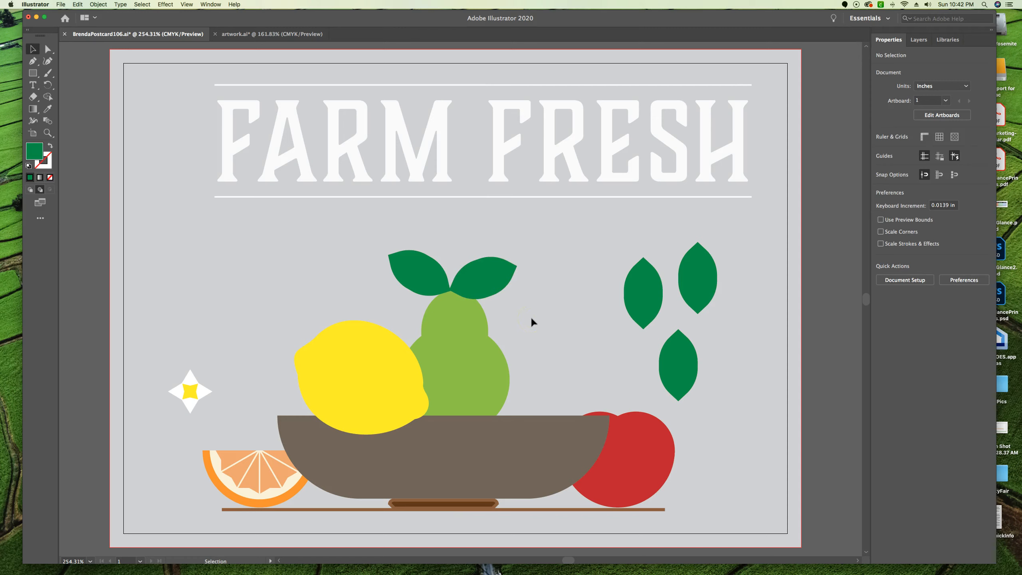
click(589, 322)
Move the white flower among the three remaining leaves and angle the two upper leaves outward from it, the left one to about 127.4°
drag(192, 392, 678, 330)
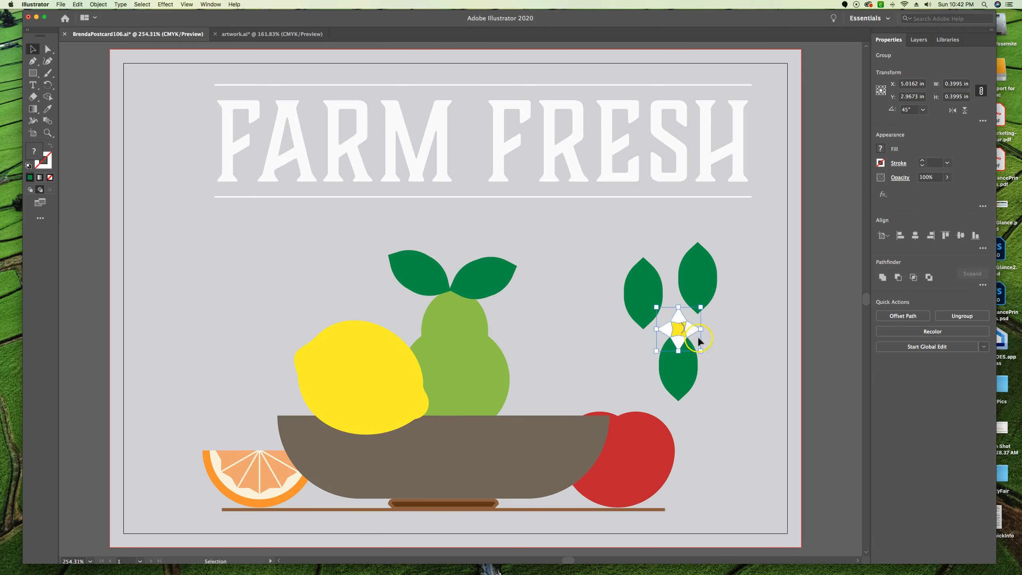
click(704, 280)
drag(720, 237, 711, 297)
click(641, 288)
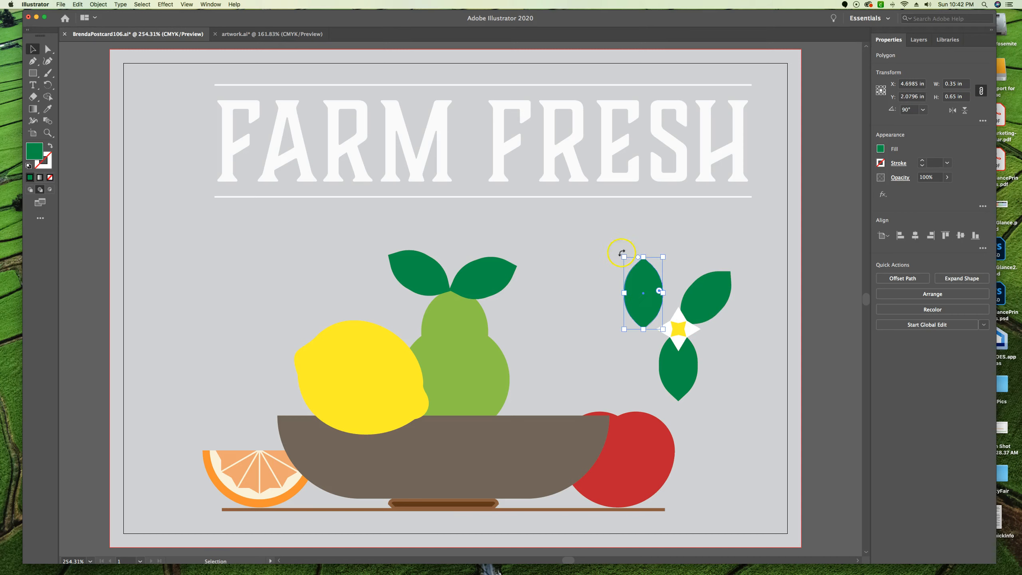
drag(612, 257, 657, 302)
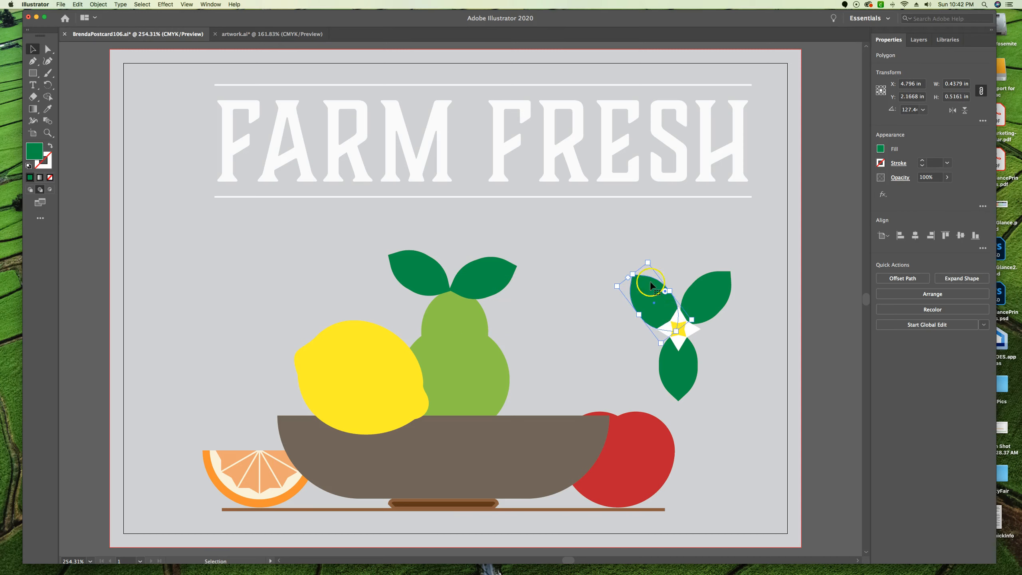
Bring the leaf at the flower's upper left forward one level in the stacking order and deselect it
click(904, 294)
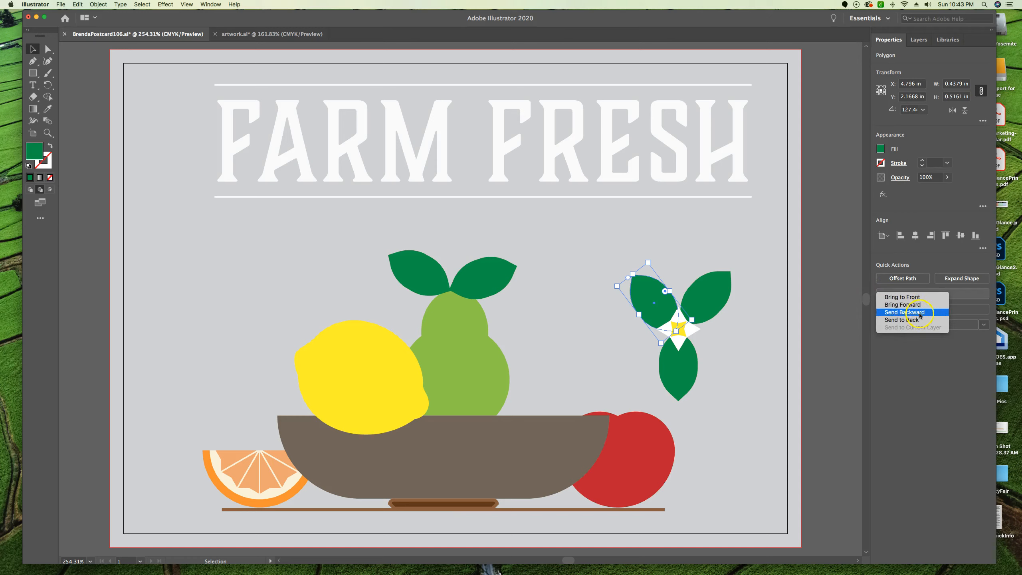
click(98, 4)
click(98, 5)
mouse_move(102, 23)
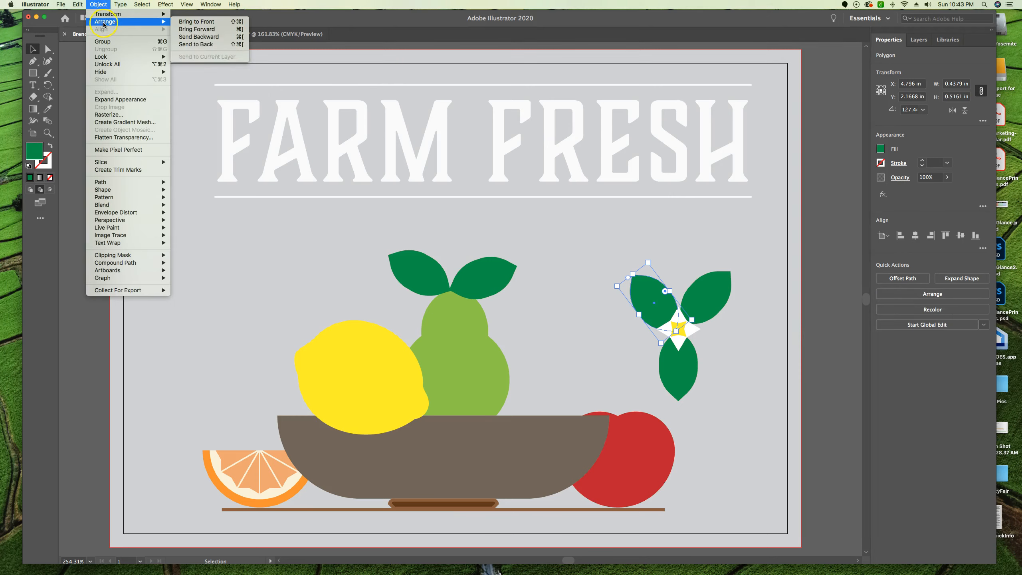
click(212, 30)
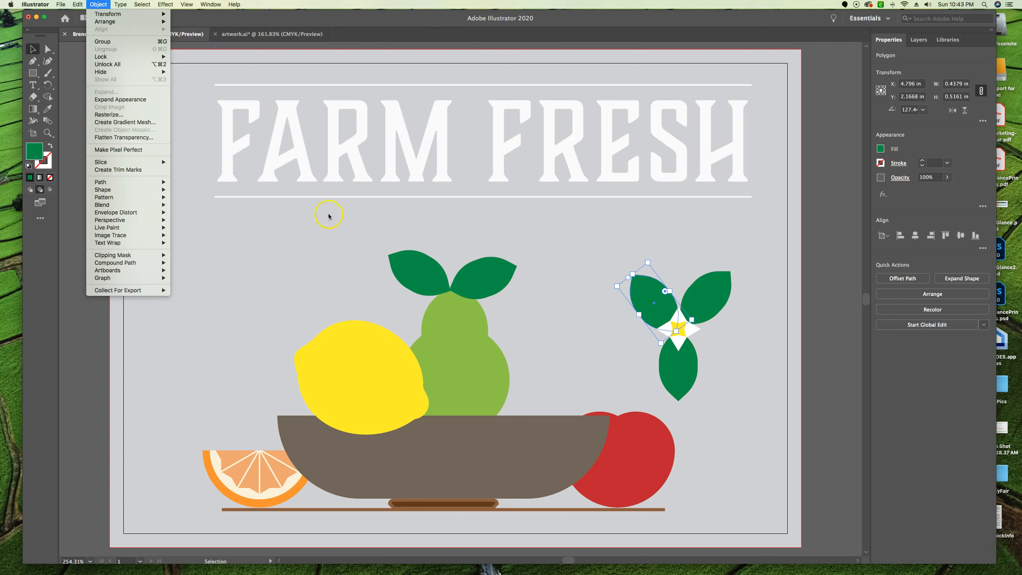
click(583, 282)
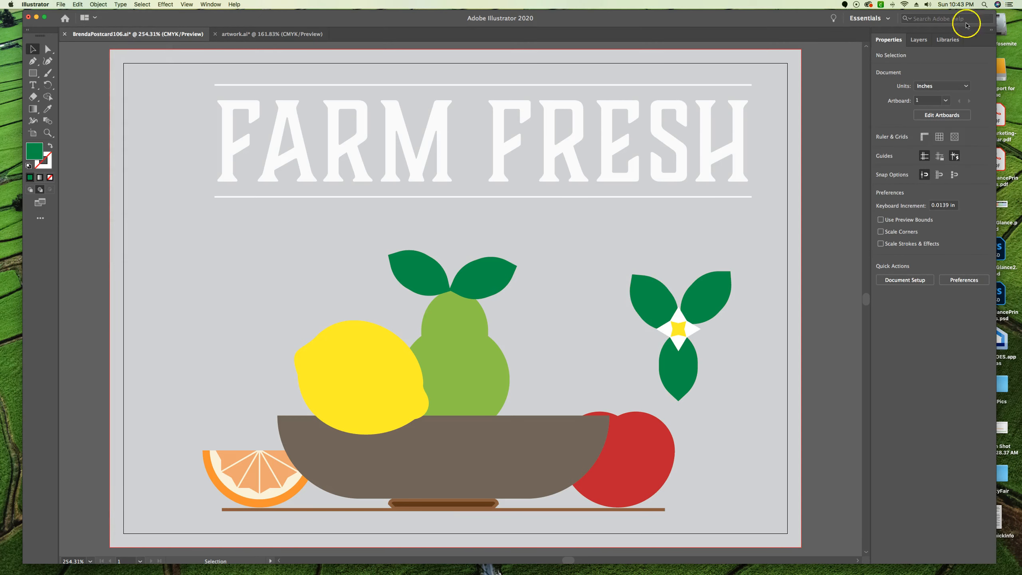
Expand Layer 1 to examine the stacking order of the lettering, flower, leaves, fruit and background
click(919, 39)
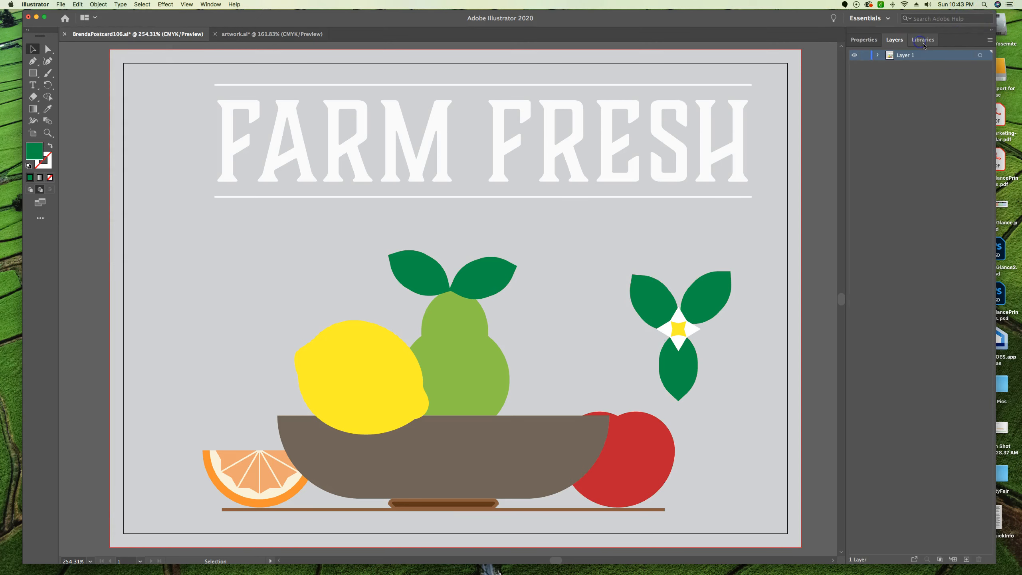
click(878, 55)
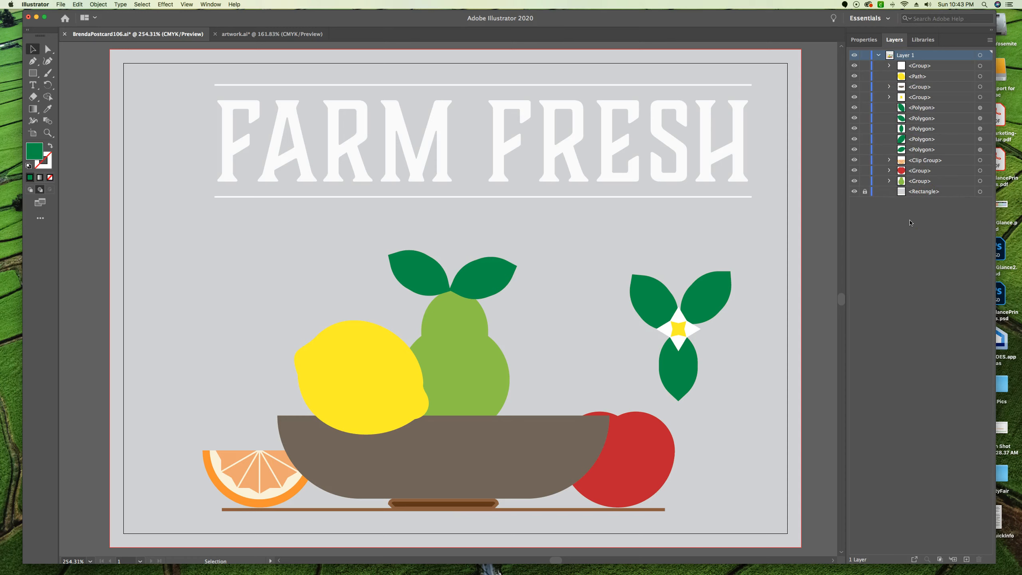
click(567, 238)
click(17, 536)
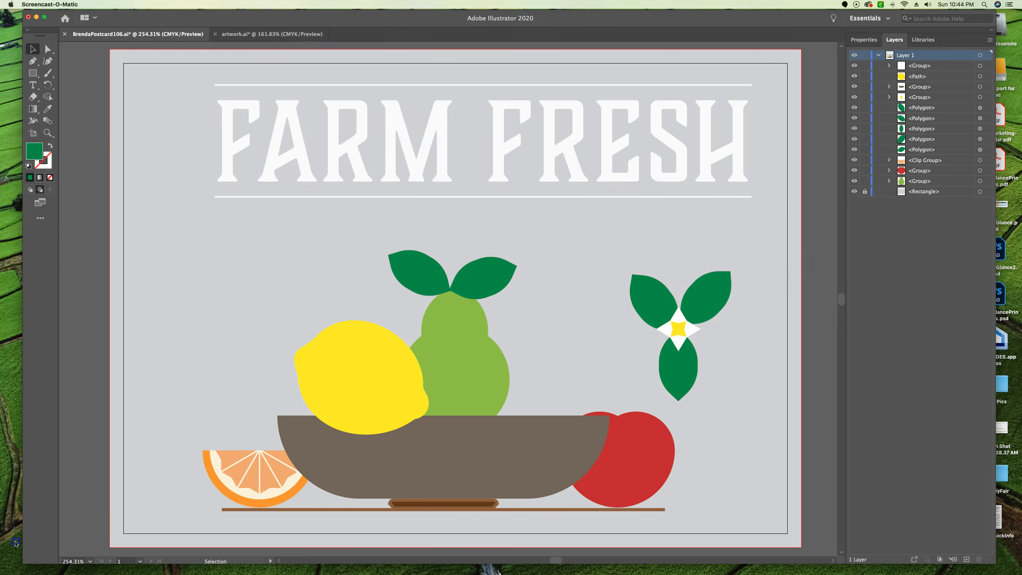